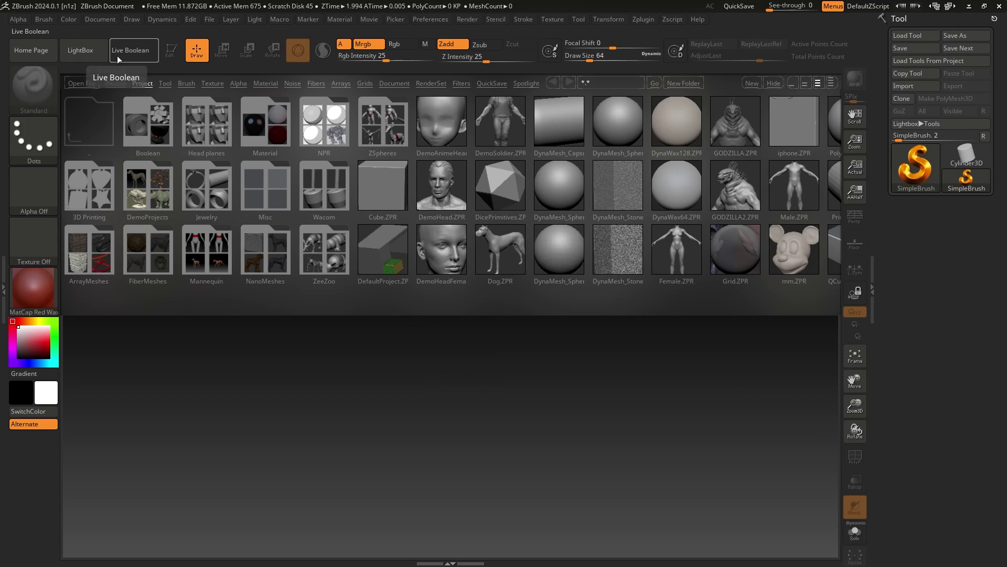
# Double the document size and hide the LightBox browser to free the canvas.
pyautogui.click(99, 20)
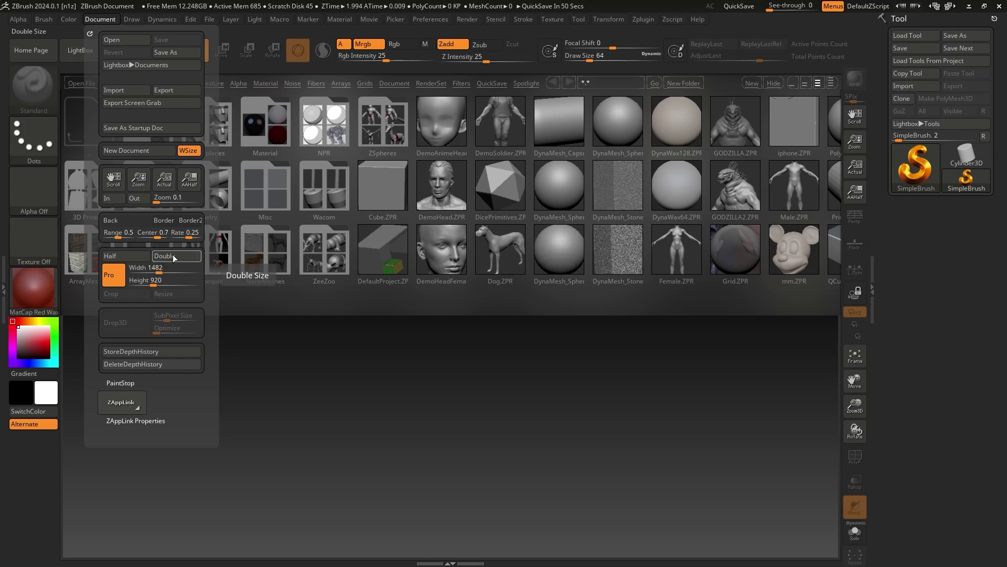
pyautogui.click(172, 255)
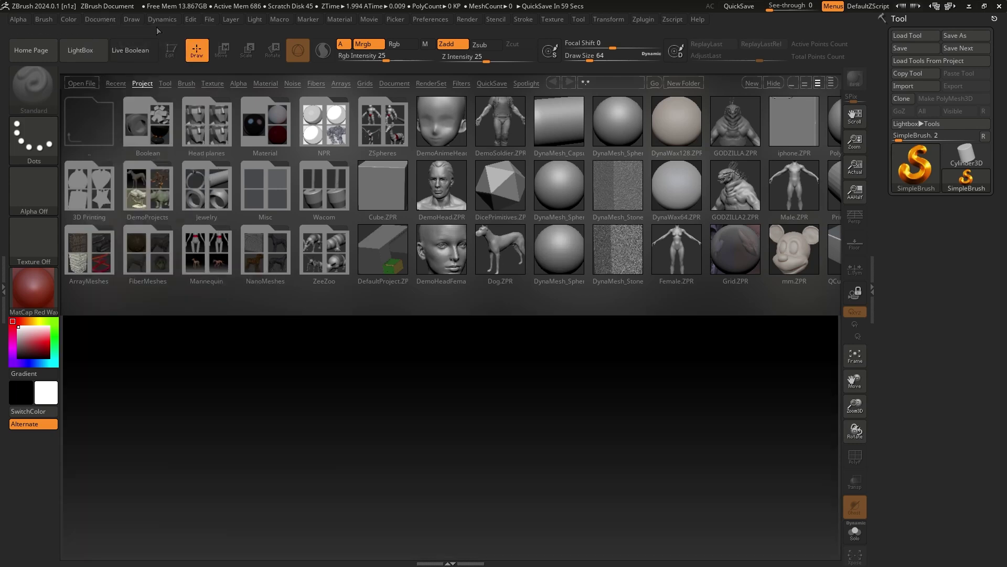
pyautogui.click(112, 19)
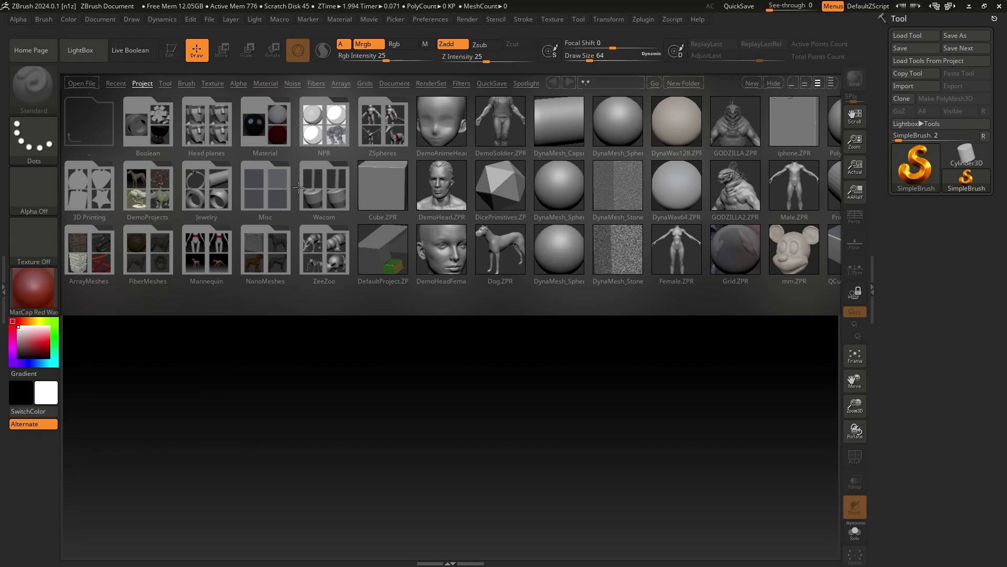
pyautogui.click(81, 50)
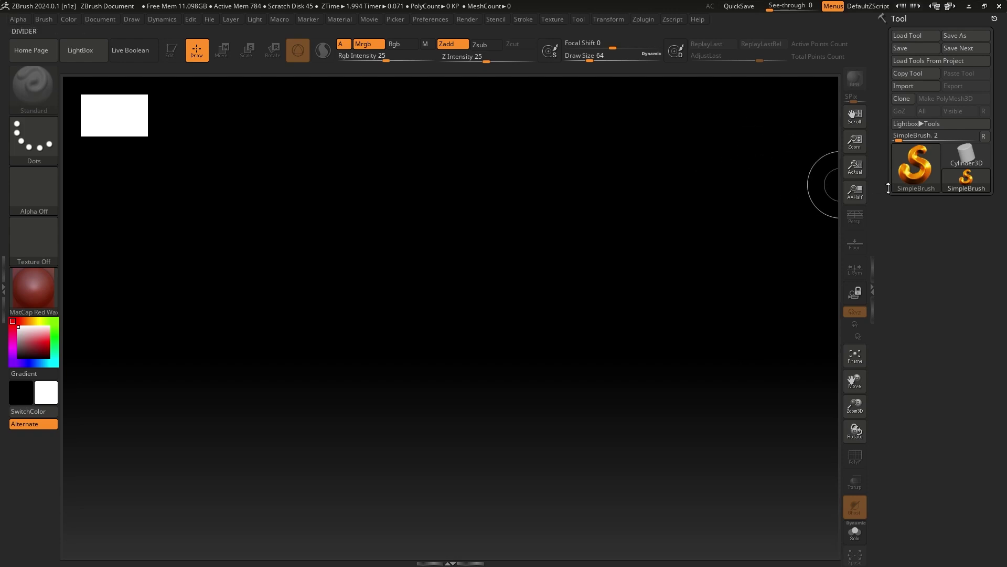
# Choose the Sphere3D primitive and draw a large sphere near the middle of the canvas.
pyautogui.click(924, 173)
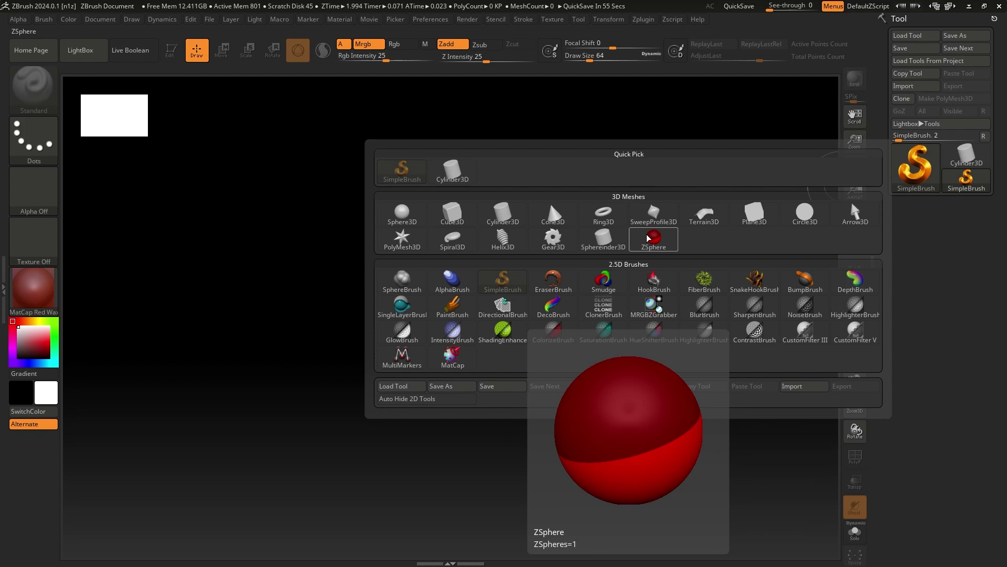
pyautogui.click(395, 213)
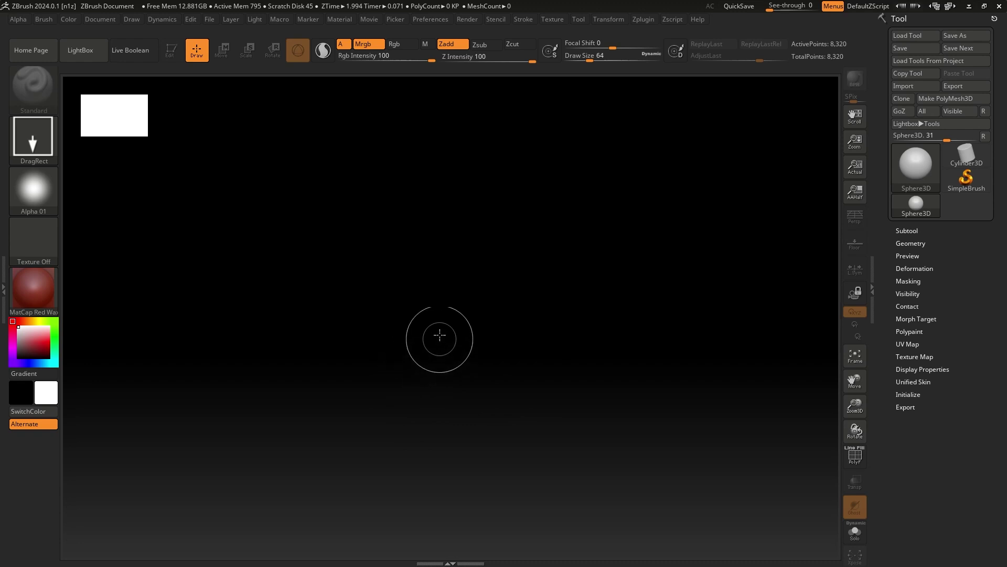
pyautogui.moveTo(417, 313)
pyautogui.mouseDown()
pyautogui.moveTo(434, 387)
pyautogui.moveTo(421, 464)
pyautogui.mouseUp()
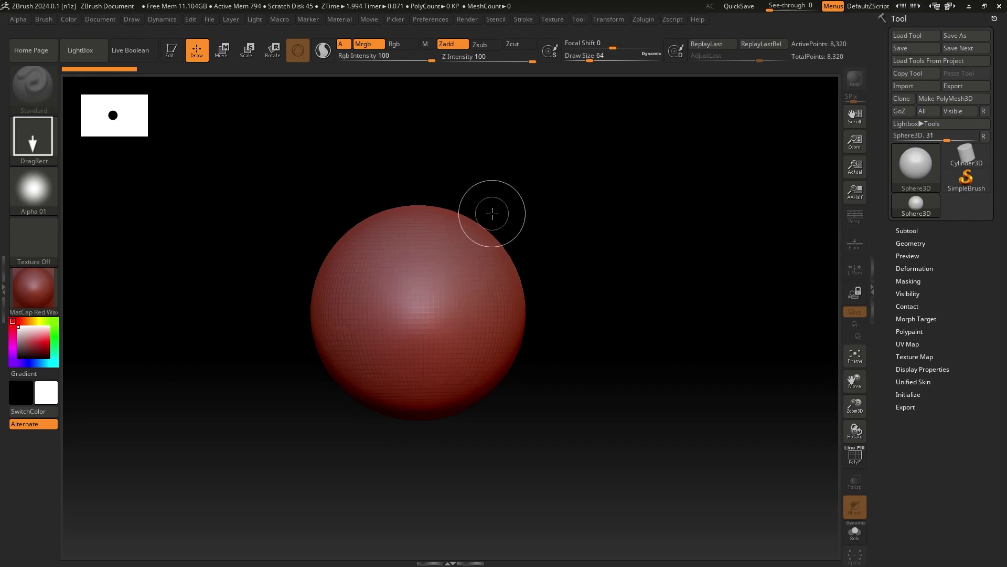
# Draw five smaller Sphere3D copies around the upper side of the large sphere and outward from it.
pyautogui.moveTo(509, 202); pyautogui.dragTo(557, 274)
pyautogui.moveTo(592, 245); pyautogui.dragTo(666, 328)
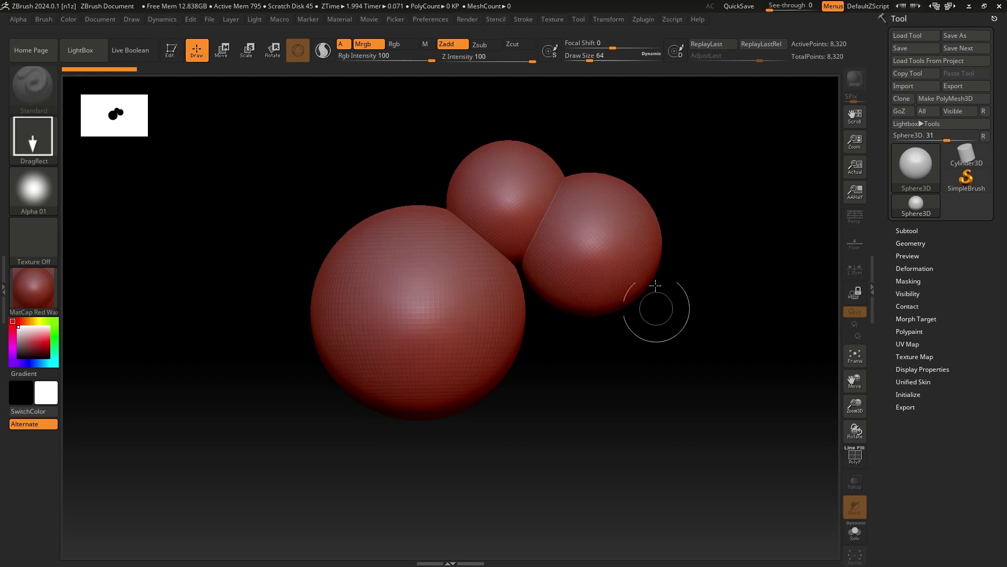
pyautogui.moveTo(650, 219); pyautogui.dragTo(693, 274)
pyautogui.moveTo(671, 237); pyautogui.dragTo(704, 295)
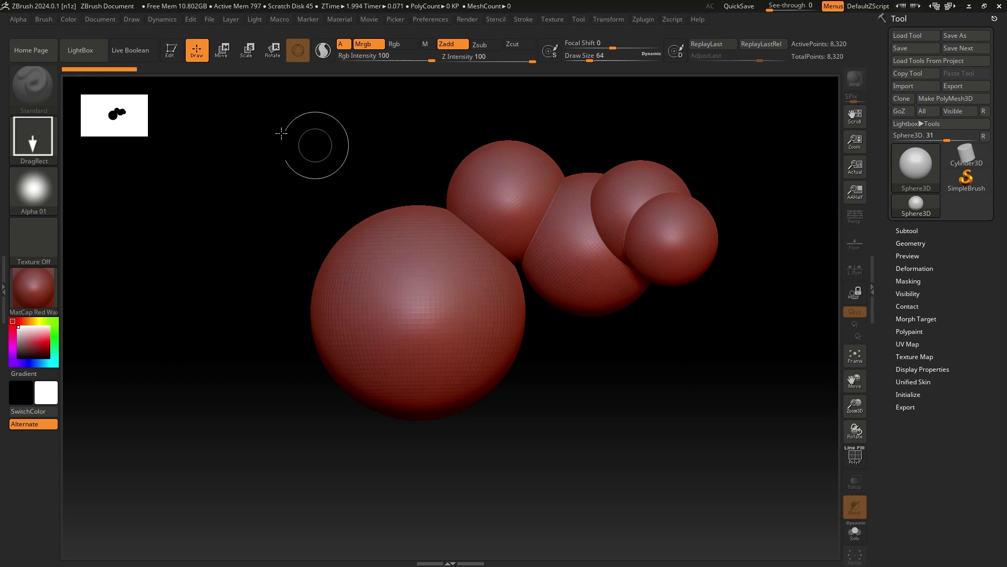
pyautogui.moveTo(362, 198); pyautogui.dragTo(403, 246)
pyautogui.moveTo(855, 141)
pyautogui.mouseDown()
pyautogui.moveTo(861, 152)
pyautogui.moveTo(857, 143)
pyautogui.mouseUp()
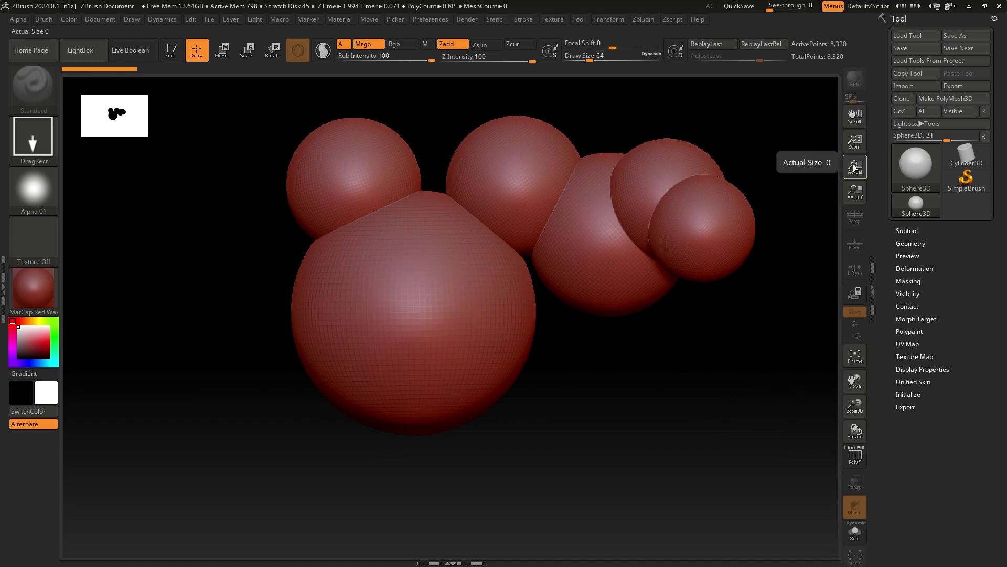
pyautogui.click(855, 167)
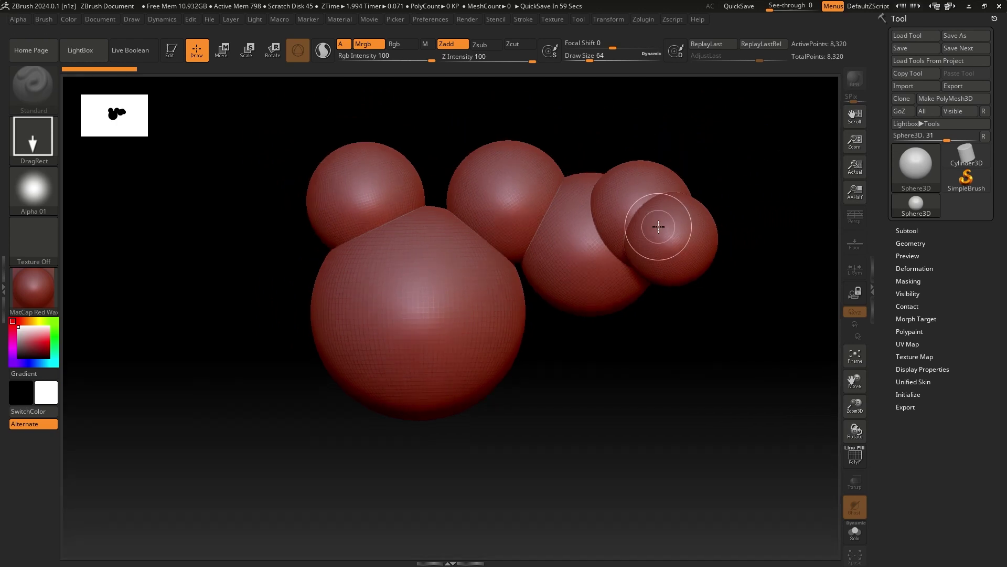
# Start a new blank document and draw a single large Sphere3D near the middle of the canvas.
pyautogui.click(111, 18)
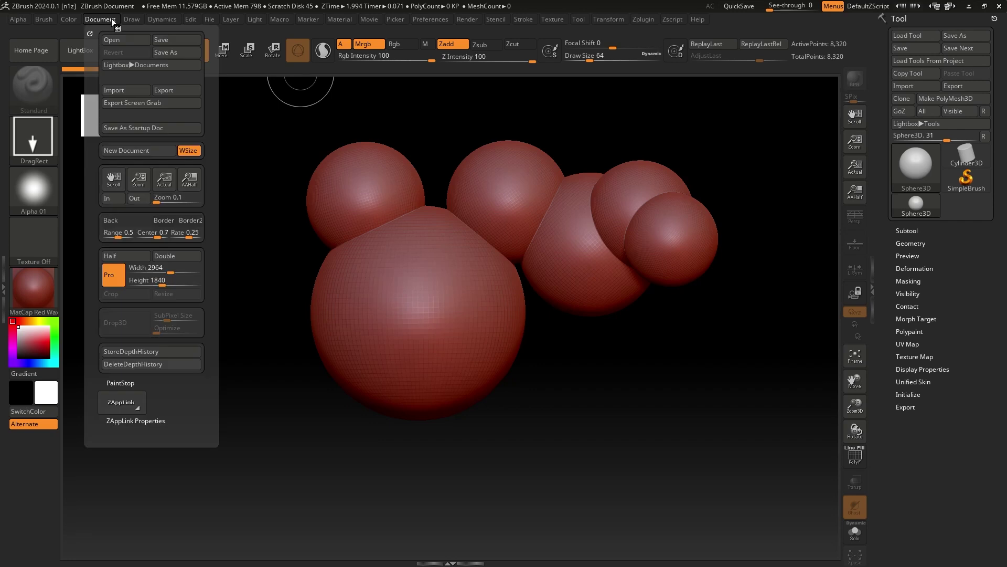
pyautogui.click(137, 153)
pyautogui.click(533, 312)
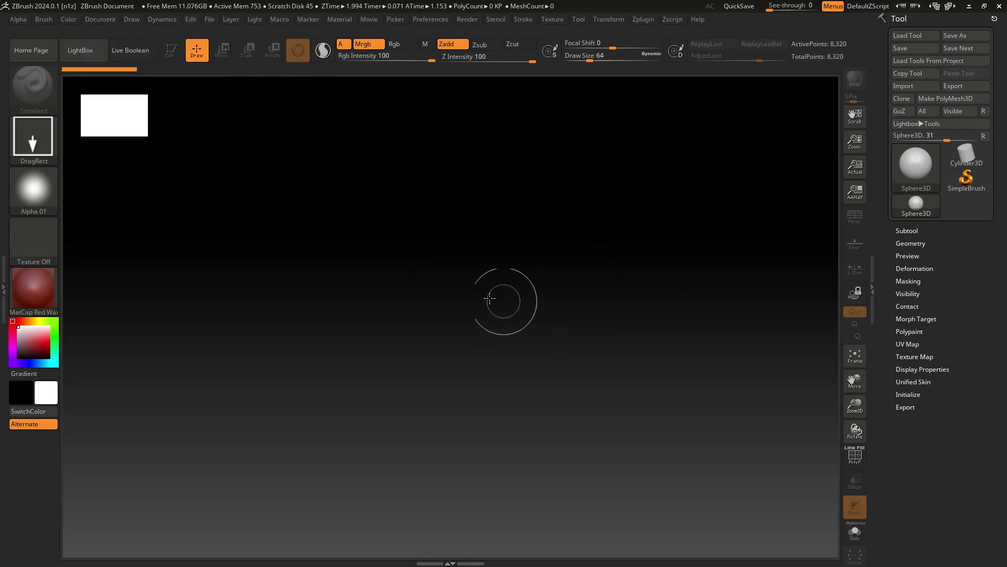
pyautogui.moveTo(433, 273)
pyautogui.mouseDown()
pyautogui.moveTo(456, 425)
pyautogui.moveTo(425, 434)
pyautogui.moveTo(431, 440)
pyautogui.mouseUp()
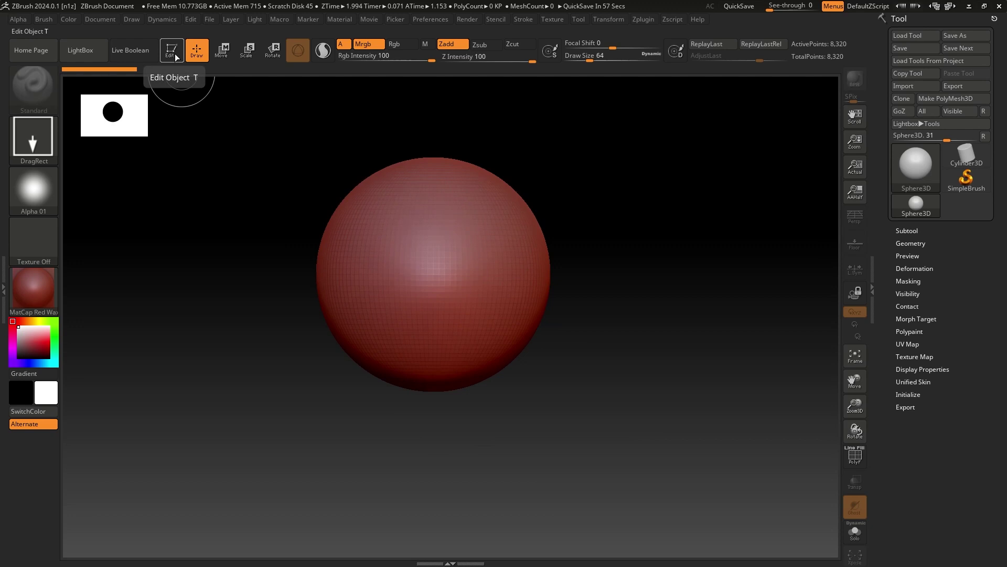
# Put the sphere into Edit mode and turn on the polyframe display to show its mesh.
pyautogui.click(174, 54)
pyautogui.moveTo(631, 261)
pyautogui.mouseDown()
pyautogui.moveTo(620, 325)
pyautogui.moveTo(581, 278)
pyautogui.moveTo(594, 223)
pyautogui.moveTo(620, 285)
pyautogui.moveTo(534, 263)
pyautogui.moveTo(613, 263)
pyautogui.moveTo(607, 285)
pyautogui.mouseUp()
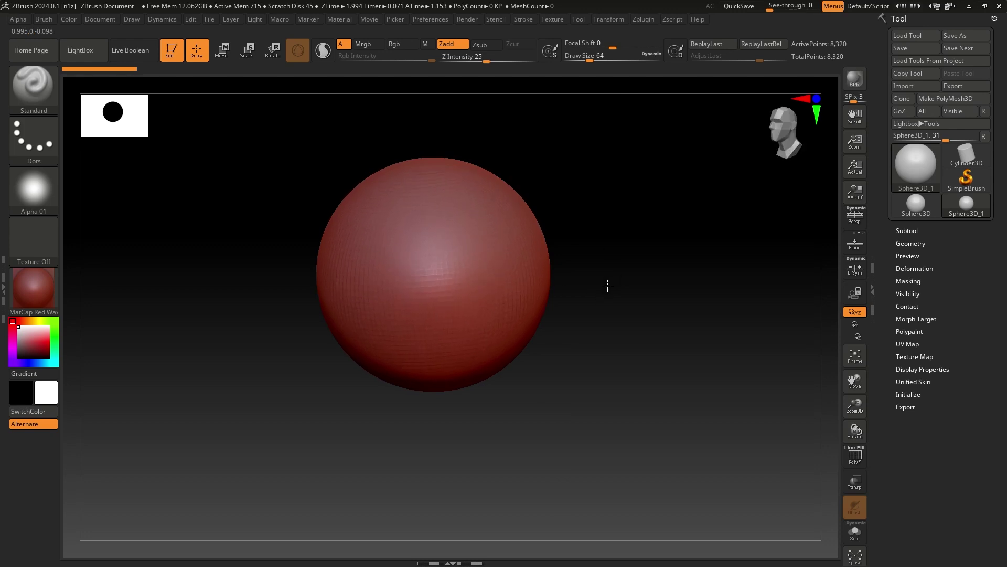
pyautogui.click(855, 457)
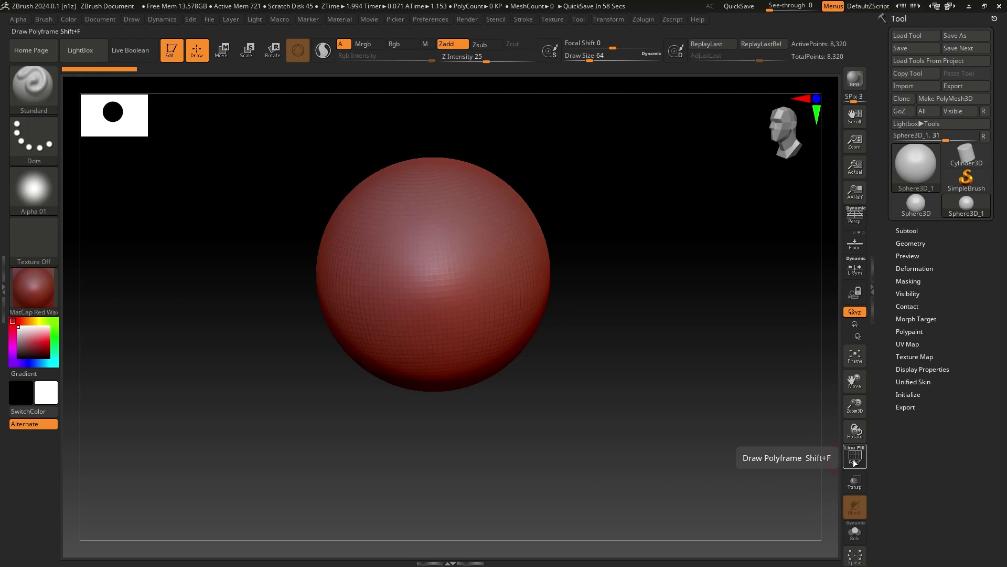
pyautogui.moveTo(603, 324); pyautogui.dragTo(630, 315)
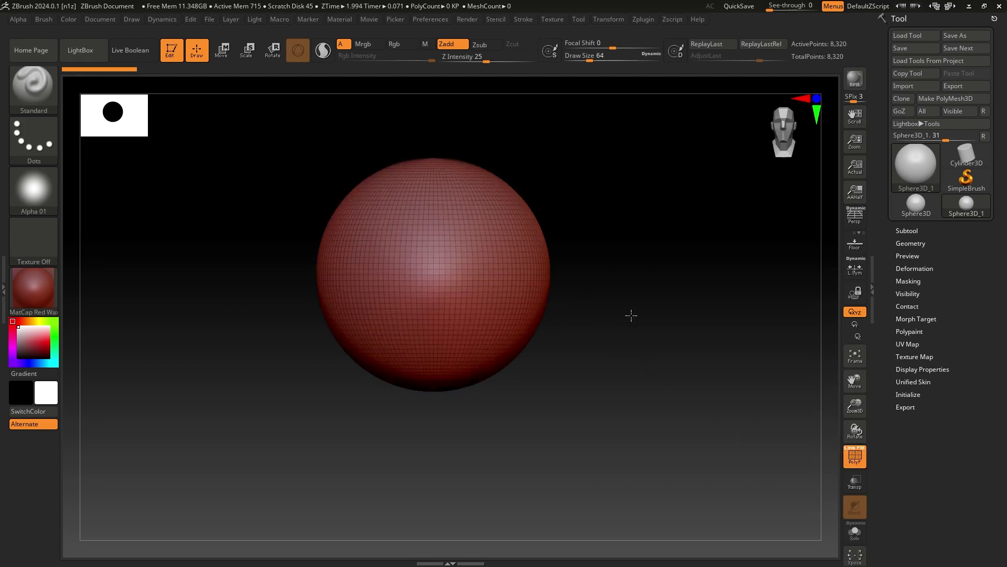
pyautogui.moveTo(612, 290)
pyautogui.keyDown('ctrl'); pyautogui.mouseDown(button='right')
pyautogui.moveTo(632, 353)
pyautogui.moveTo(631, 338)
pyautogui.mouseUp(button='right'); pyautogui.keyUp('ctrl')
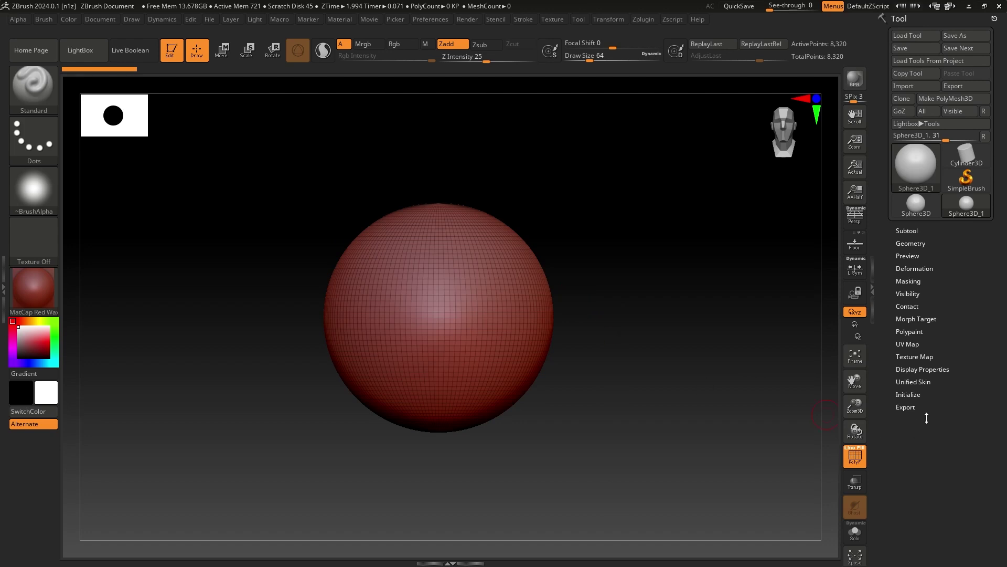
# Open the sphere's Initialize settings and try its X, Y and Z axis alignments, returning to Align Y.
pyautogui.click(908, 395)
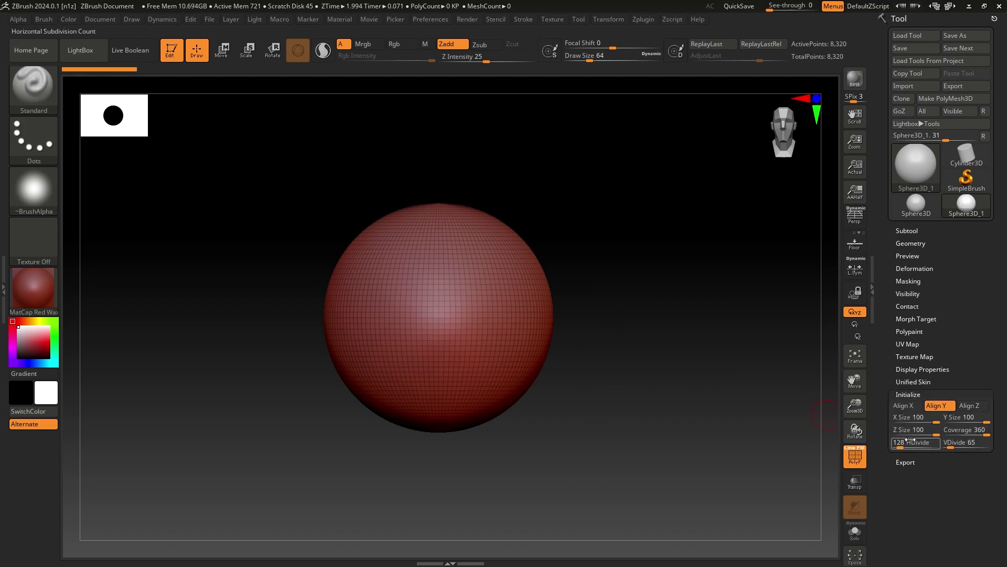
pyautogui.click(910, 406)
pyautogui.click(937, 406)
pyautogui.click(968, 406)
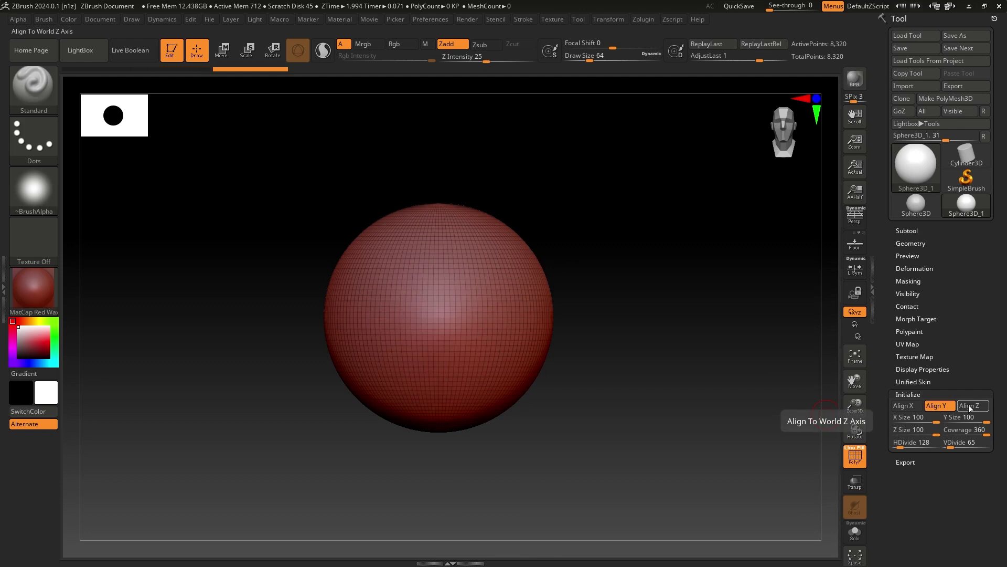
pyautogui.click(937, 406)
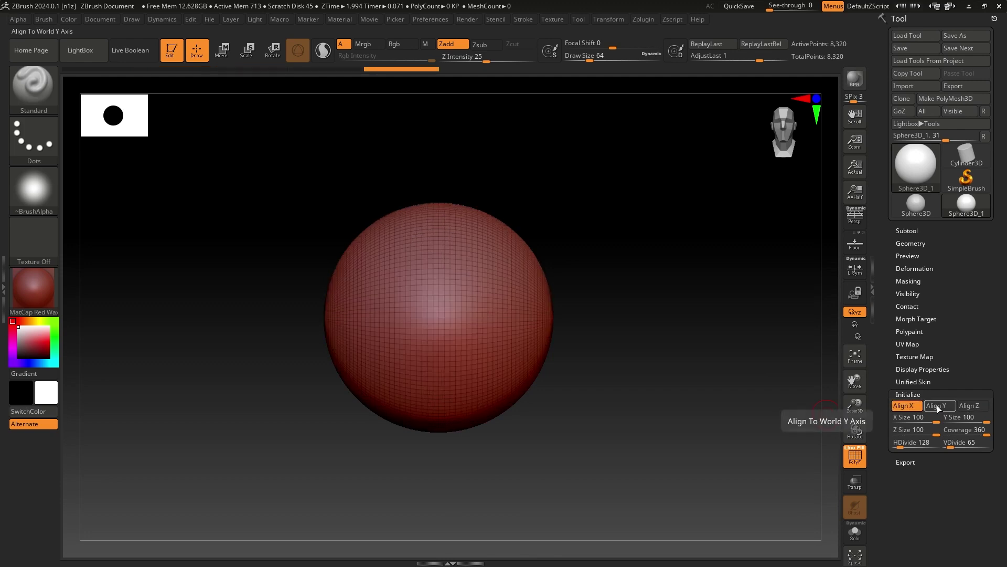
pyautogui.click(911, 406)
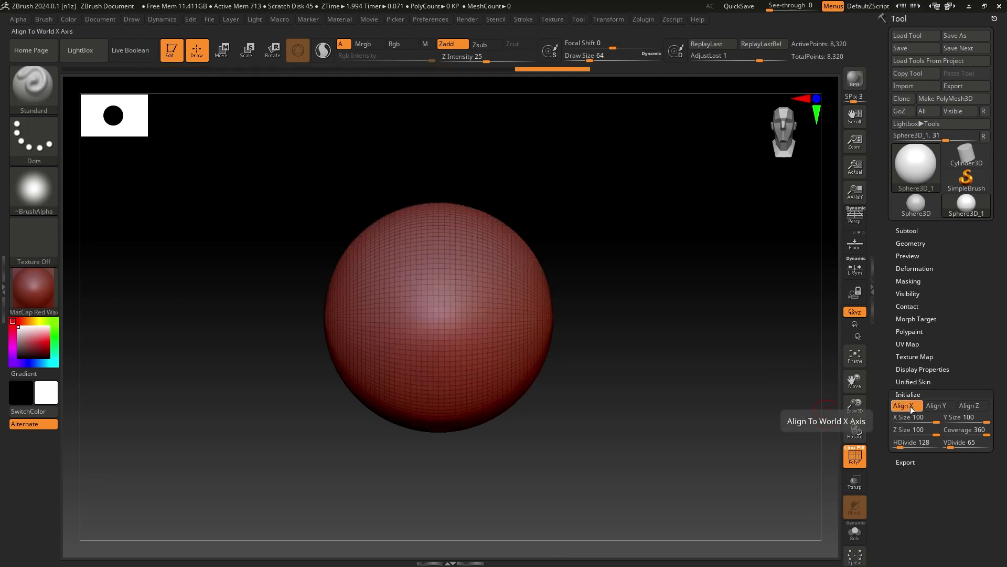
pyautogui.click(931, 407)
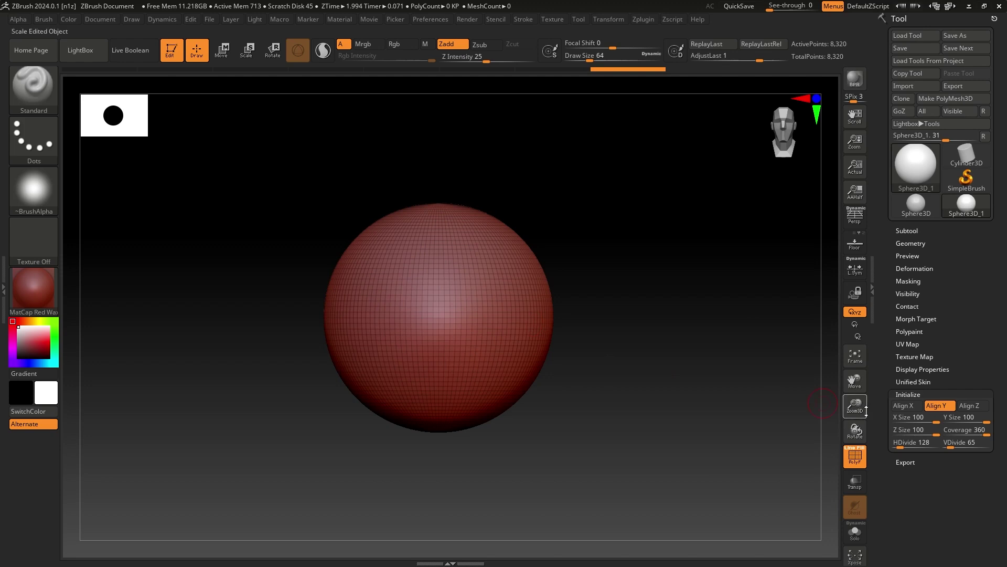
# Compare the sphere's pole direction under Align Z, Align X and Align Y from several viewing angles.
pyautogui.click(969, 406)
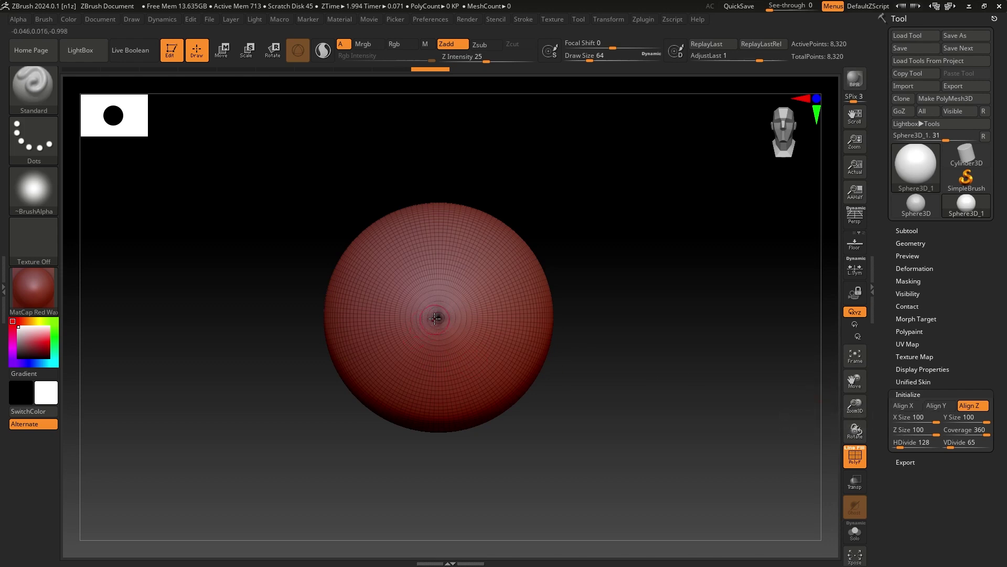
pyautogui.click(904, 406)
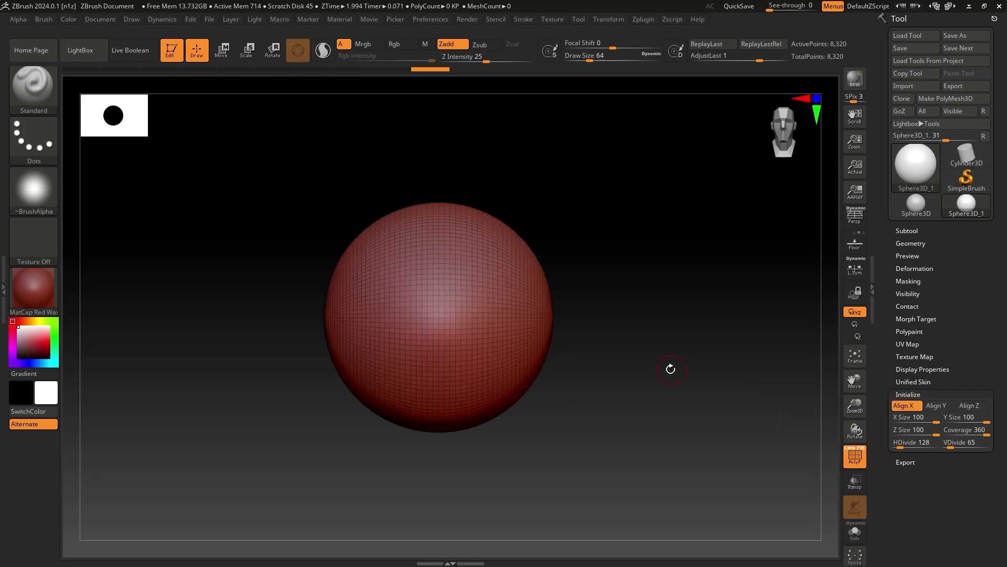
pyautogui.moveTo(673, 360)
pyautogui.mouseDown()
pyautogui.moveTo(683, 359)
pyautogui.moveTo(654, 360)
pyautogui.moveTo(663, 364)
pyautogui.mouseUp()
pyautogui.click(937, 406)
pyautogui.moveTo(670, 305); pyautogui.dragTo(672, 335)
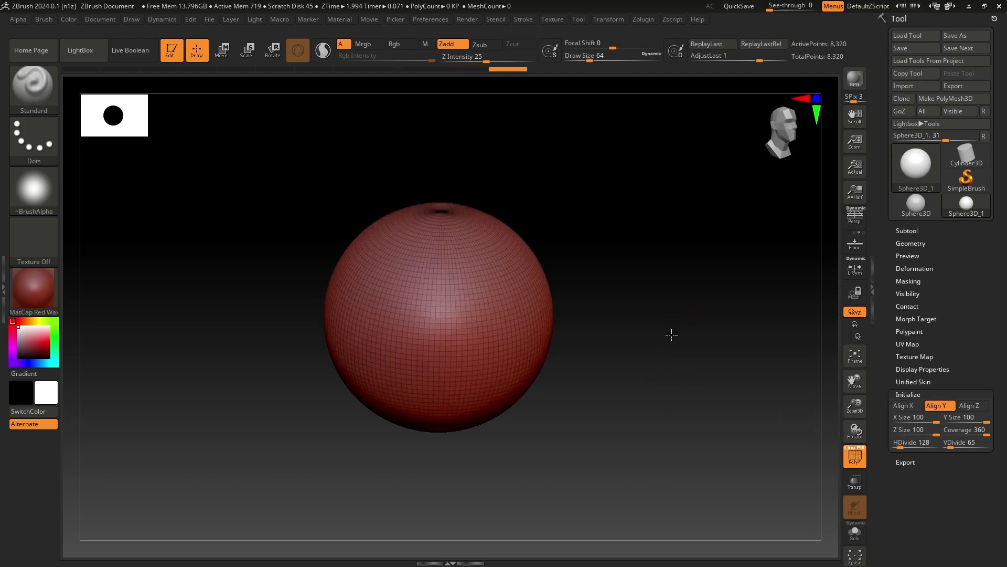
pyautogui.click(970, 405)
pyautogui.moveTo(679, 375); pyautogui.dragTo(699, 376)
pyautogui.moveTo(731, 299); pyautogui.dragTo(735, 325)
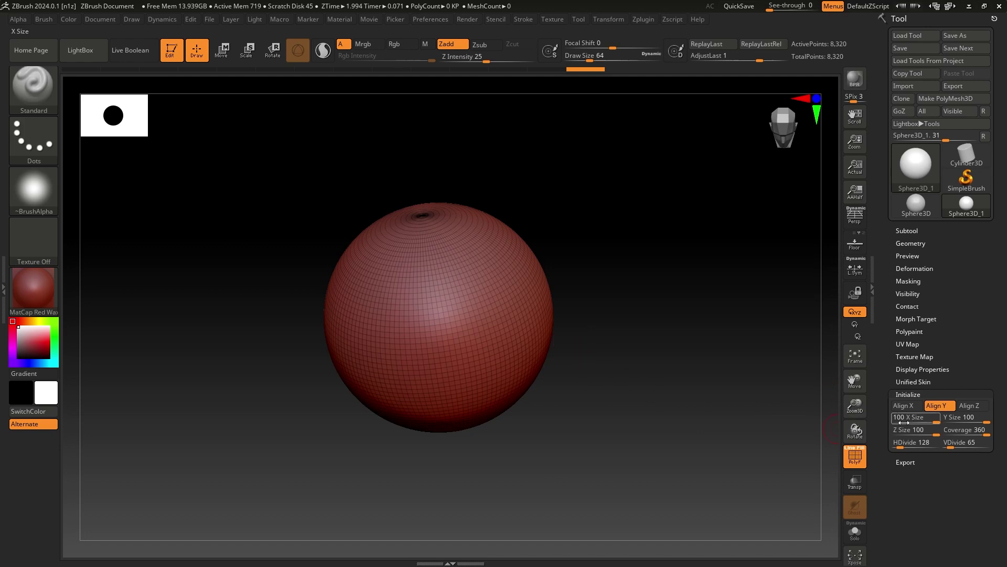
pyautogui.moveTo(926, 419); pyautogui.dragTo(992, 417)
pyautogui.moveTo(722, 384); pyautogui.dragTo(842, 408)
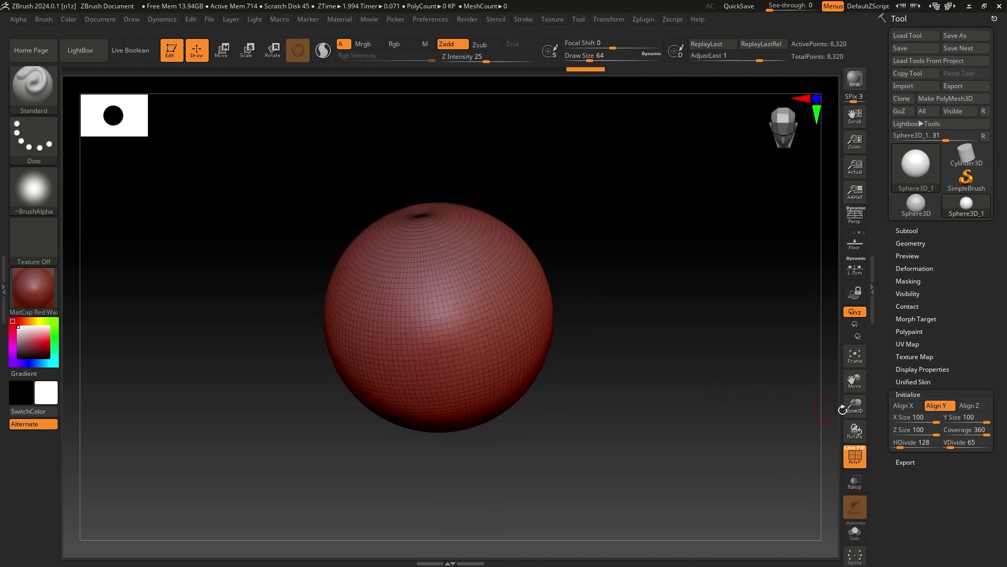
pyautogui.moveTo(930, 435); pyautogui.dragTo(1003, 429)
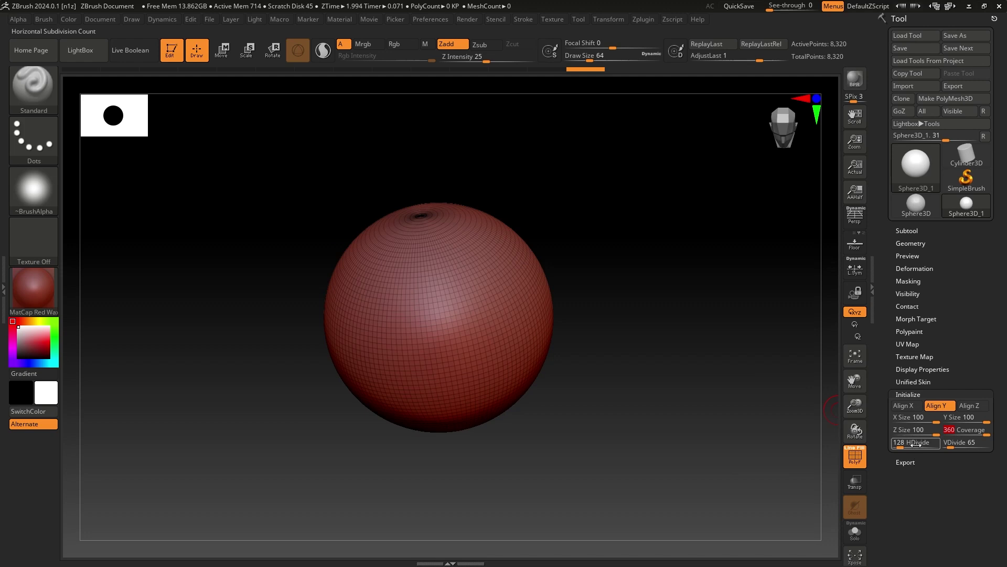
# Set the sphere's horizontal subdivision count (HDivide) to 95 and its vertical count (VDivide) to 68.
pyautogui.moveTo(905, 447); pyautogui.dragTo(950, 444)
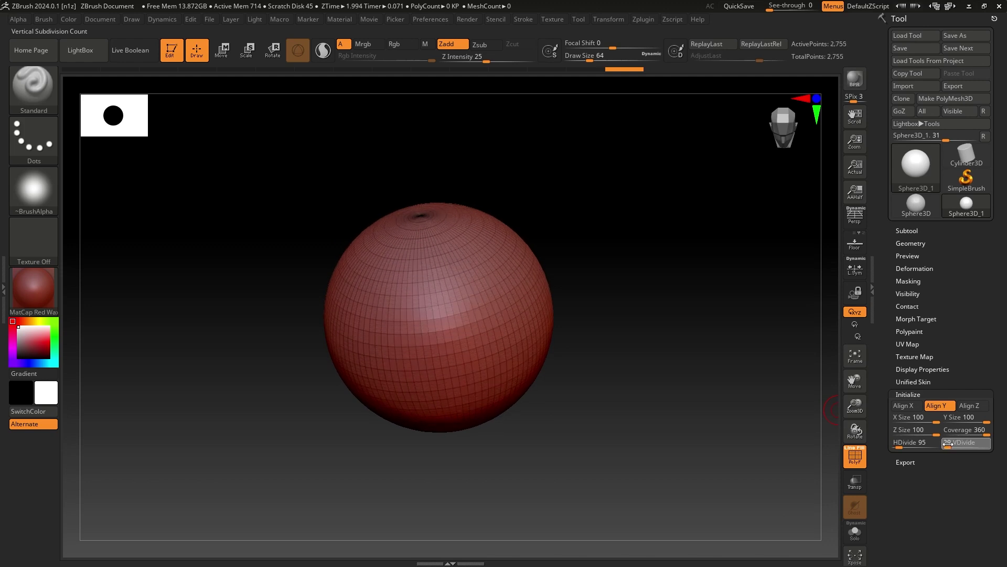
pyautogui.moveTo(950, 443); pyautogui.dragTo(950, 443)
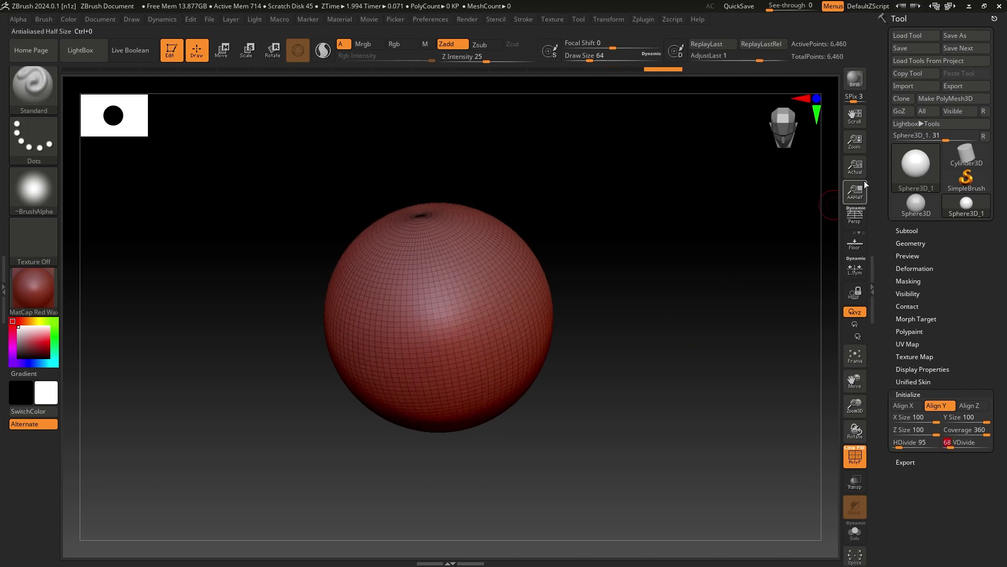
# Switch to the Cube3D primitive and raise its horizontal subdivision count (HDivide) to 44 in the Initialize settings.
pyautogui.click(902, 164)
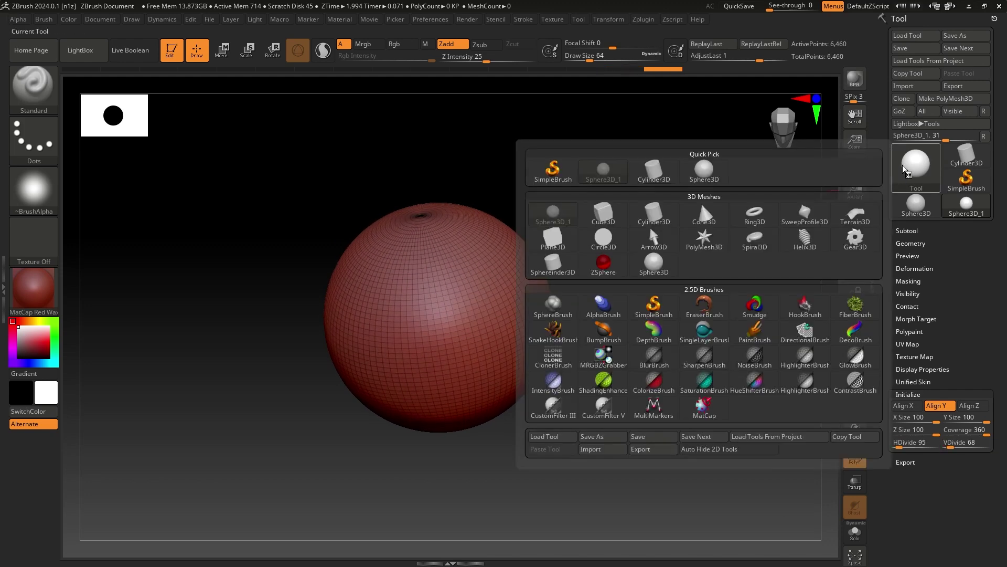
pyautogui.click(601, 213)
pyautogui.moveTo(654, 290)
pyautogui.mouseDown()
pyautogui.moveTo(638, 279)
pyautogui.moveTo(662, 274)
pyautogui.mouseUp()
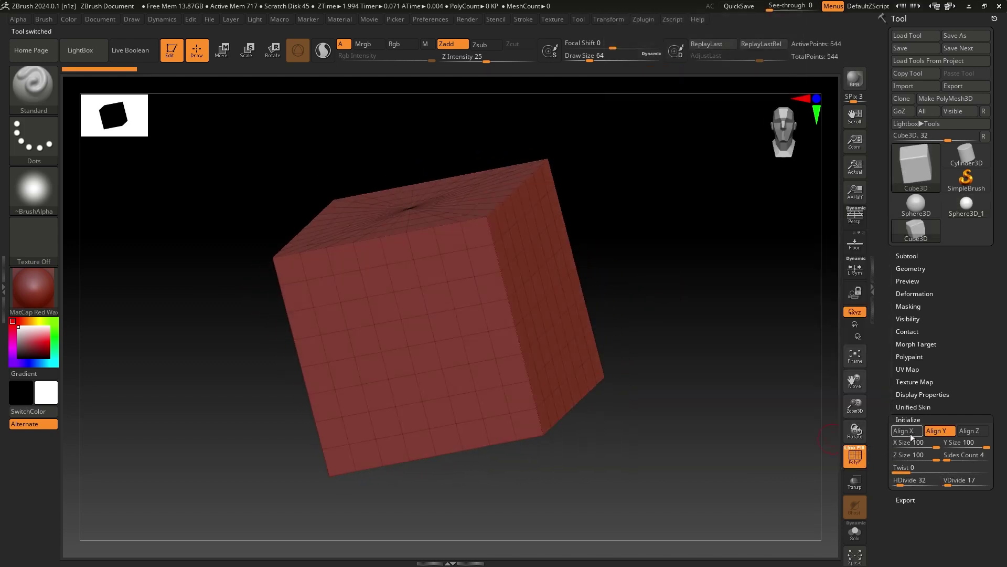
pyautogui.moveTo(922, 443)
pyautogui.mouseDown()
pyautogui.moveTo(906, 442)
pyautogui.moveTo(924, 442)
pyautogui.mouseUp()
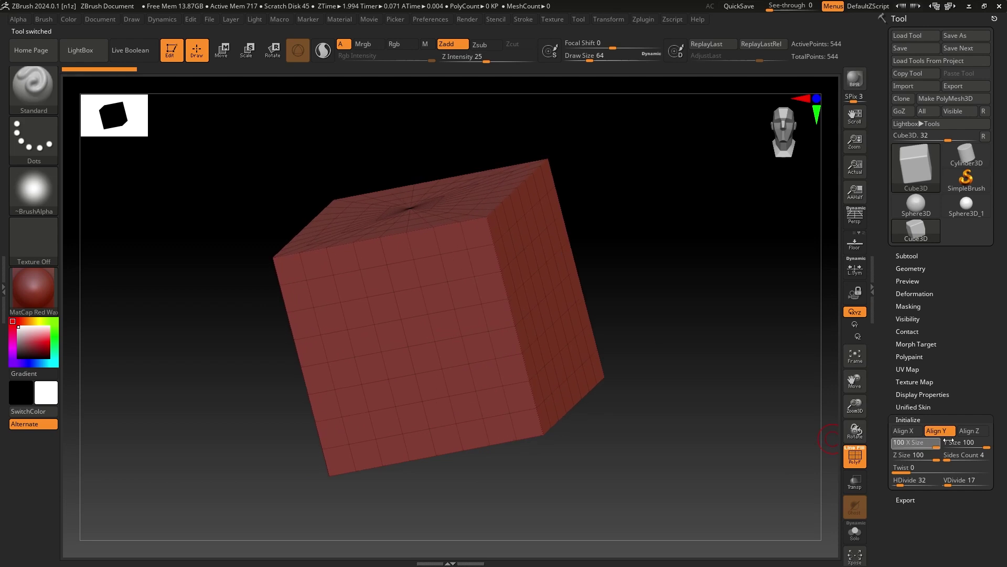
pyautogui.moveTo(900, 483); pyautogui.dragTo(908, 482)
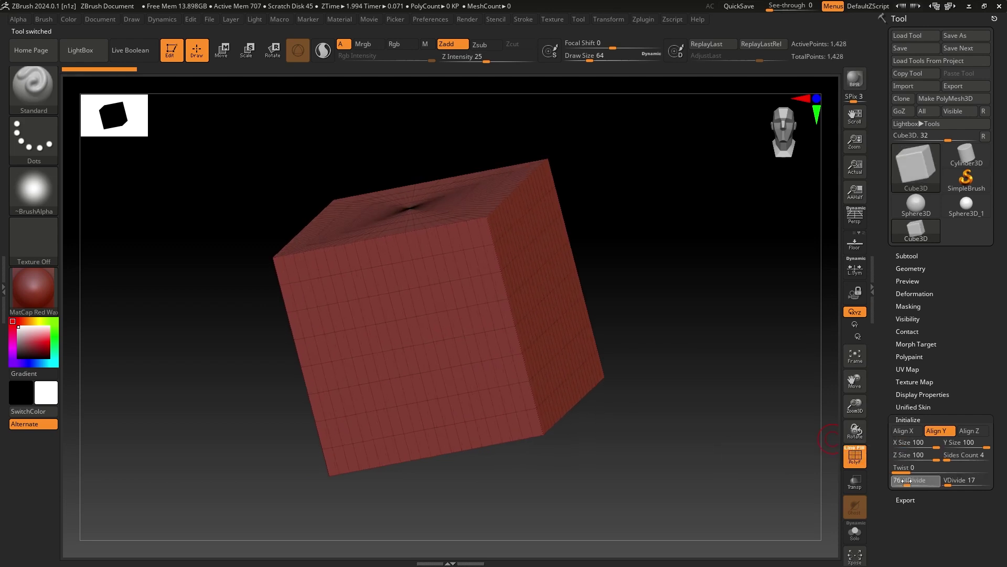
# Switch to the Cylinder3D primitive and then to Cone3D, checking the cone's TaperTop setting at 100.
pyautogui.click(911, 176)
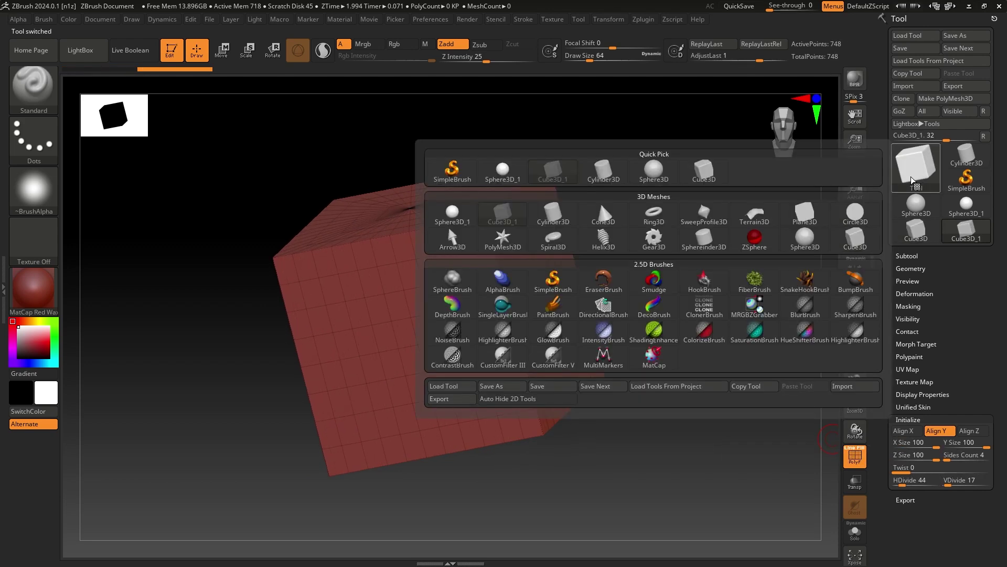
pyautogui.click(552, 216)
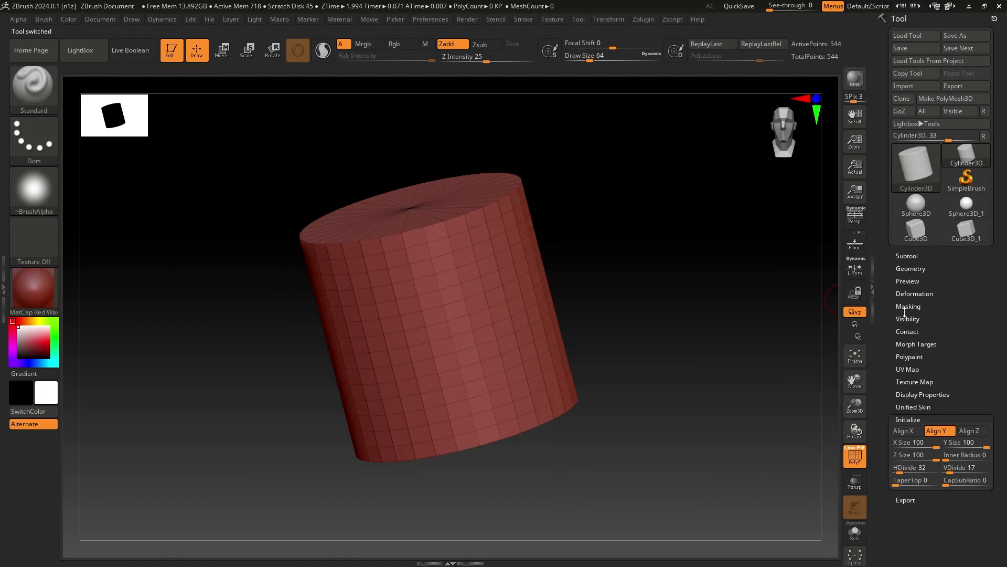
pyautogui.click(917, 178)
pyautogui.click(924, 170)
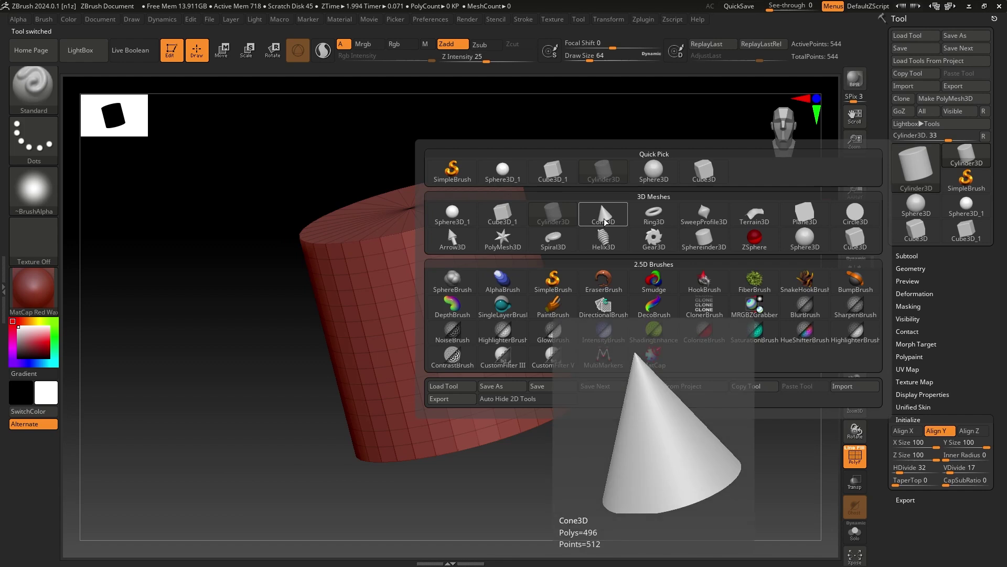
pyautogui.click(603, 218)
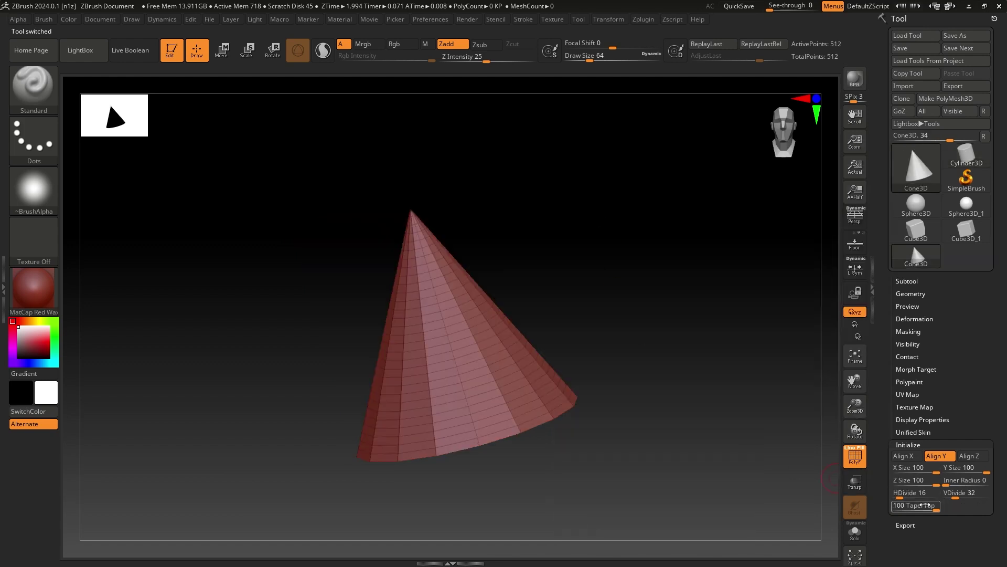
pyautogui.moveTo(928, 509)
pyautogui.mouseDown()
pyautogui.moveTo(893, 504)
pyautogui.moveTo(928, 498)
pyautogui.moveTo(893, 498)
pyautogui.moveTo(938, 498)
pyautogui.mouseUp()
# Switch to the Ring3D primitive and set its SRadius to 51 and ITwist to 54.
pyautogui.click(916, 168)
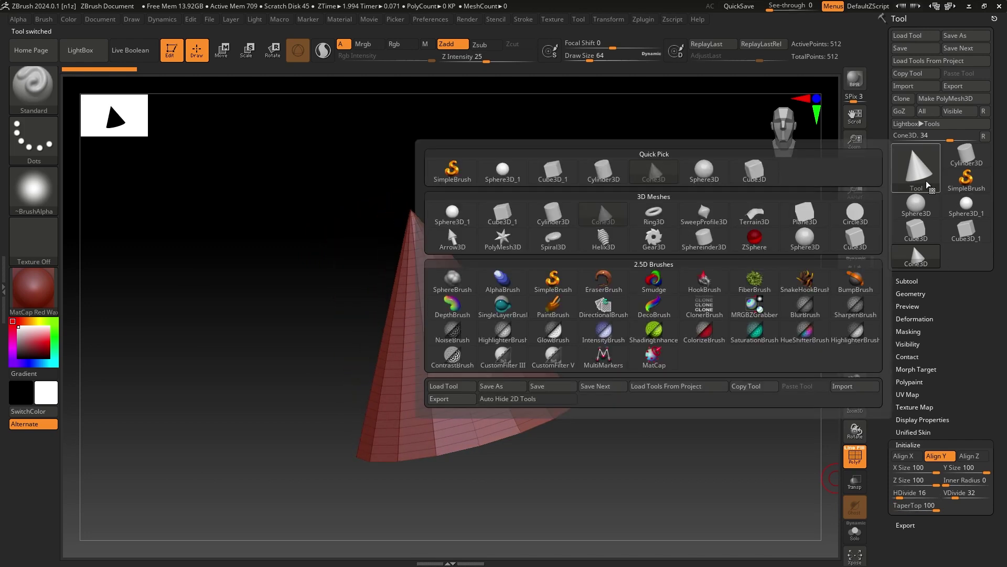
pyautogui.click(653, 216)
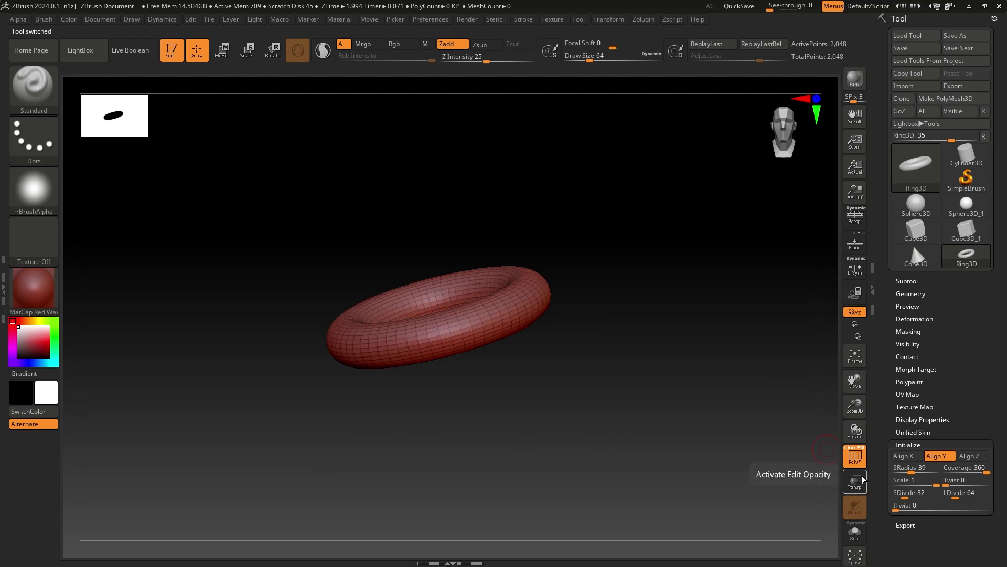
pyautogui.moveTo(912, 469); pyautogui.dragTo(939, 473)
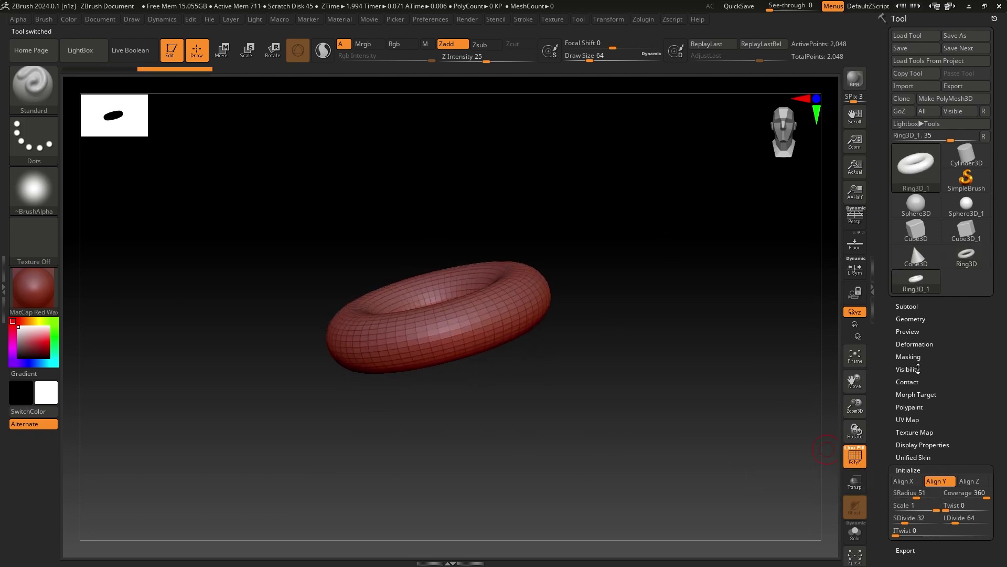
pyautogui.moveTo(895, 533); pyautogui.dragTo(909, 534)
# Switch to the SweepProfile3D primitive and pull the middle point of its S Profile curve outward to widen the body.
pyautogui.click(916, 175)
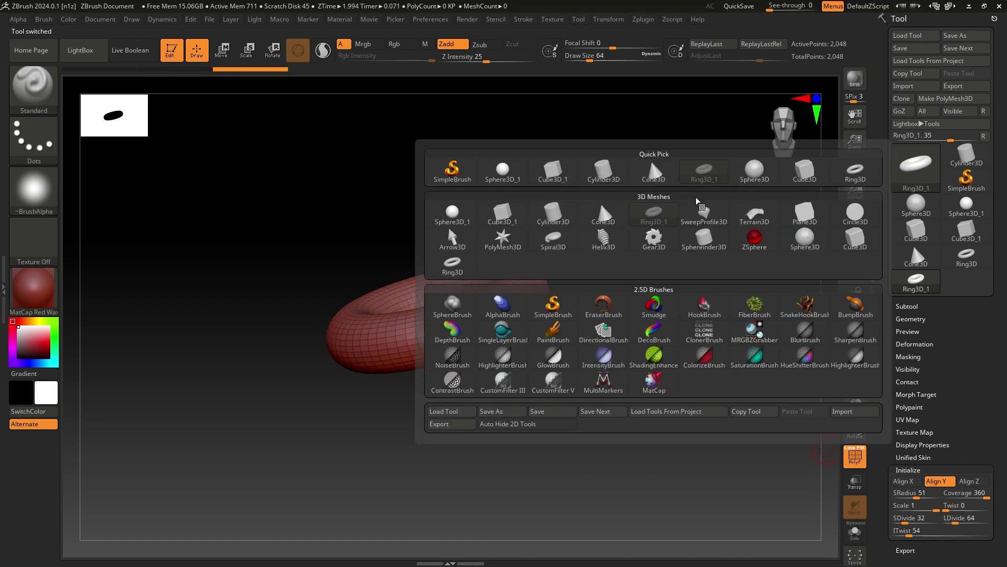
pyautogui.click(697, 210)
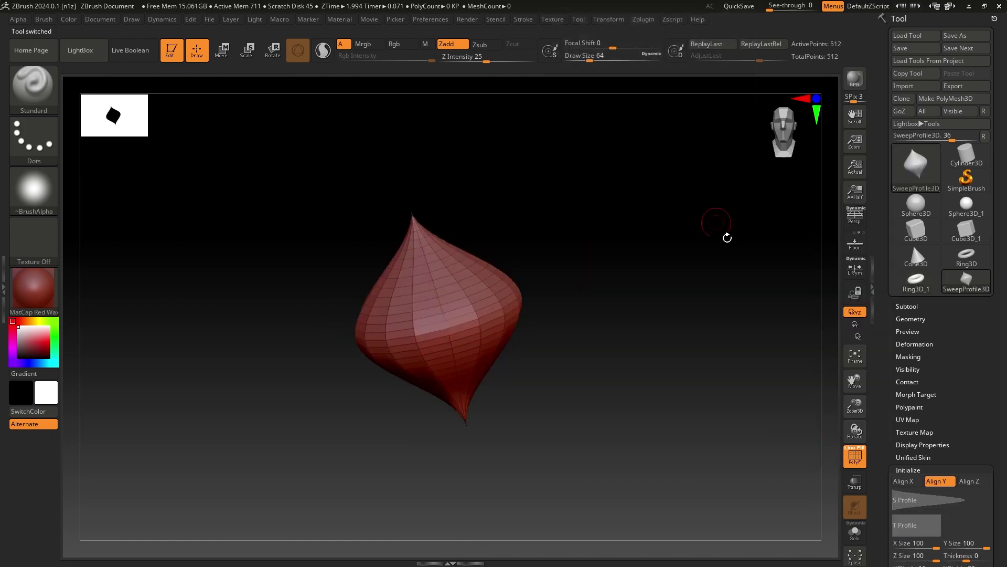
pyautogui.scroll(-3, 954, 445)
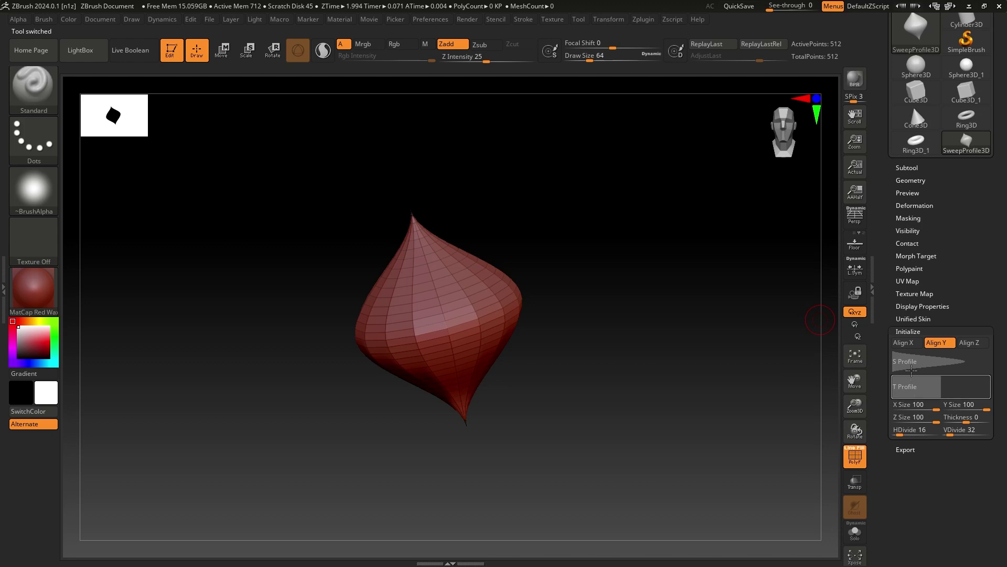
pyautogui.click(939, 363)
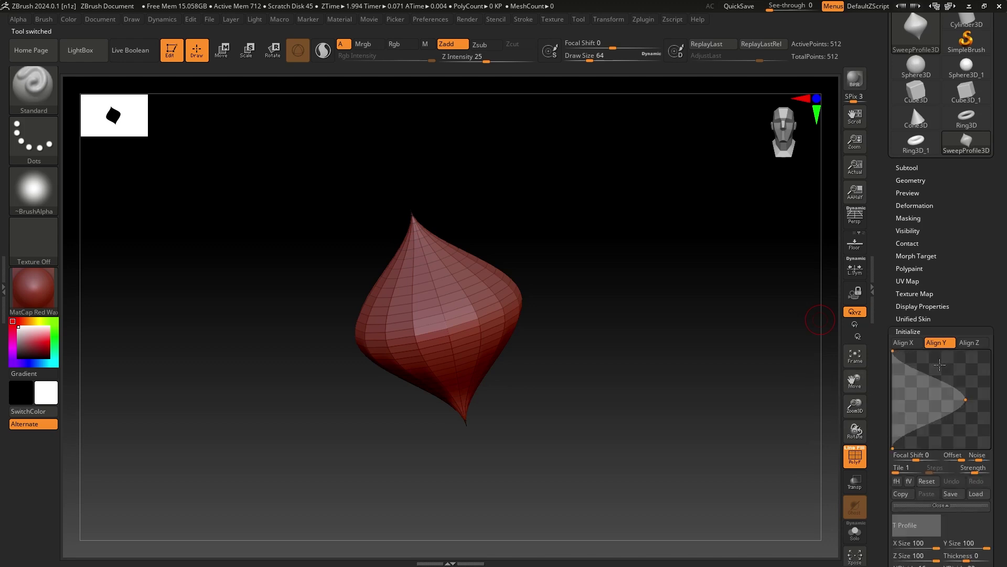
pyautogui.moveTo(964, 399)
pyautogui.mouseDown()
pyautogui.moveTo(917, 397)
pyautogui.moveTo(973, 398)
pyautogui.mouseUp()
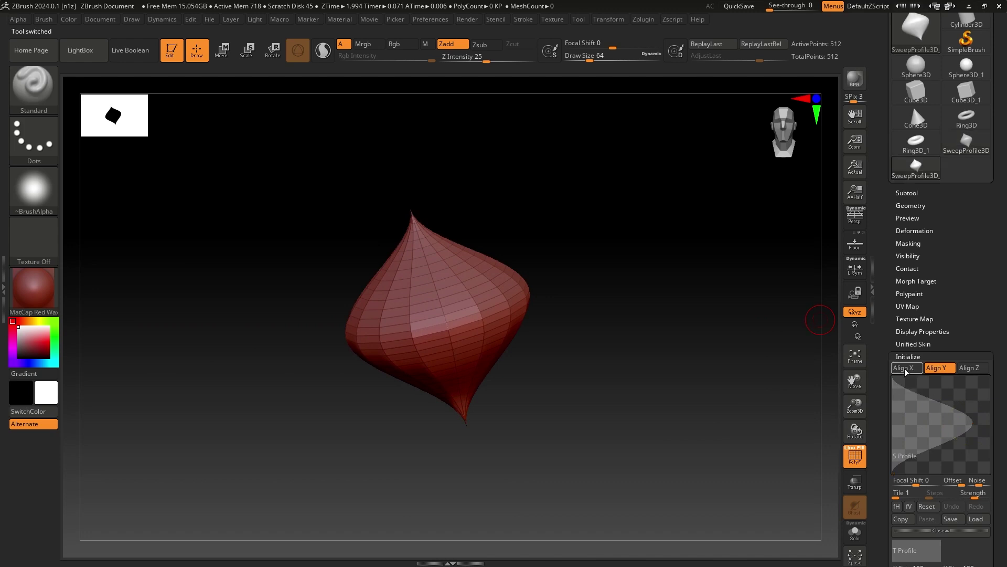
# Reshape the S Profile curve into an open-topped vase by moving its upper end point outward and raising the bulge above a narrow stem.
pyautogui.moveTo(893, 376); pyautogui.dragTo(956, 379)
pyautogui.moveTo(922, 453); pyautogui.dragTo(927, 429)
pyautogui.moveTo(619, 388); pyautogui.dragTo(654, 381)
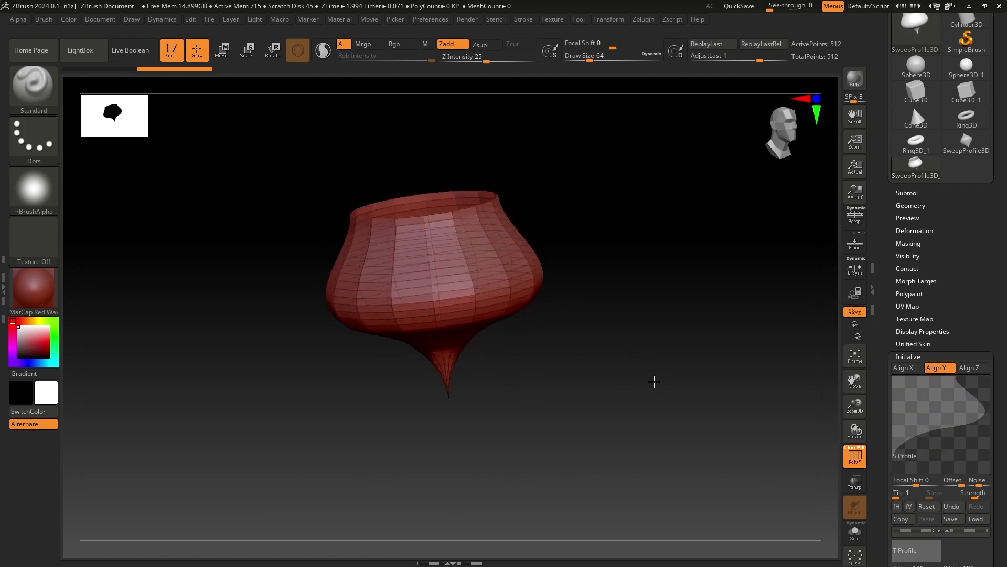
# Switch through the Sphere3D, Terrain3D and Plane3D primitives in turn, viewing the terrain from a higher angle.
pyautogui.click(921, 66)
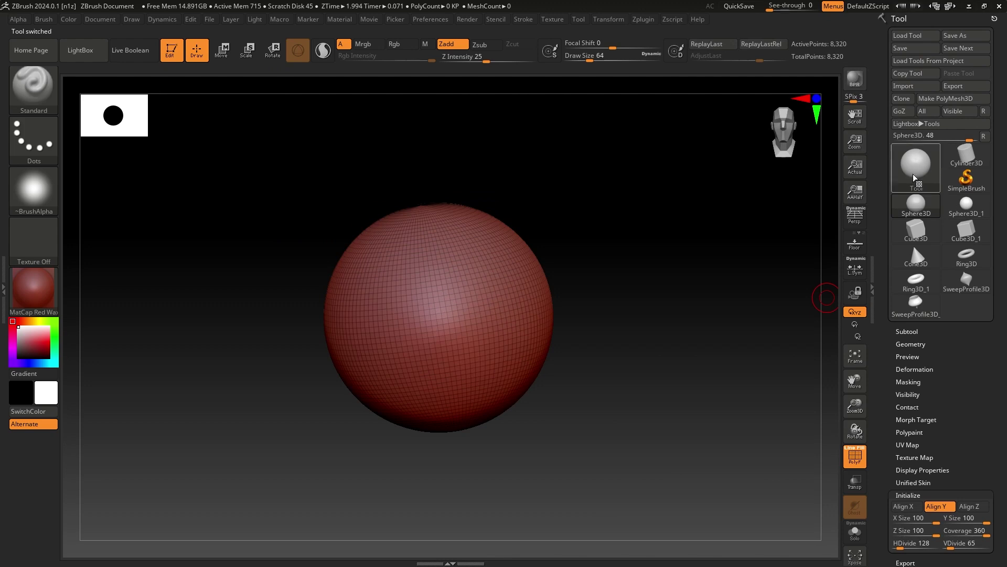
pyautogui.click(913, 178)
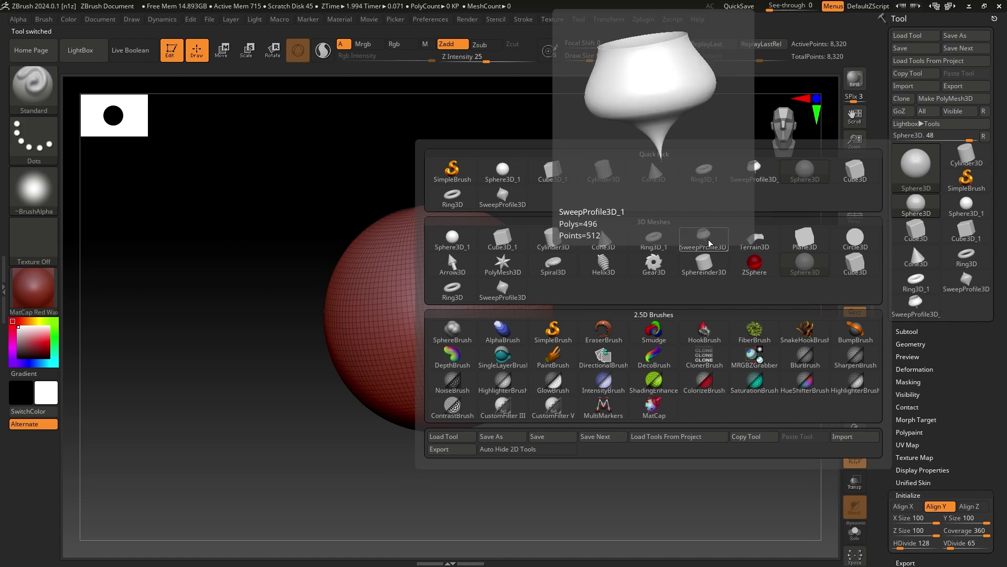
pyautogui.click(755, 238)
pyautogui.moveTo(629, 264); pyautogui.dragTo(726, 286)
pyautogui.click(916, 170)
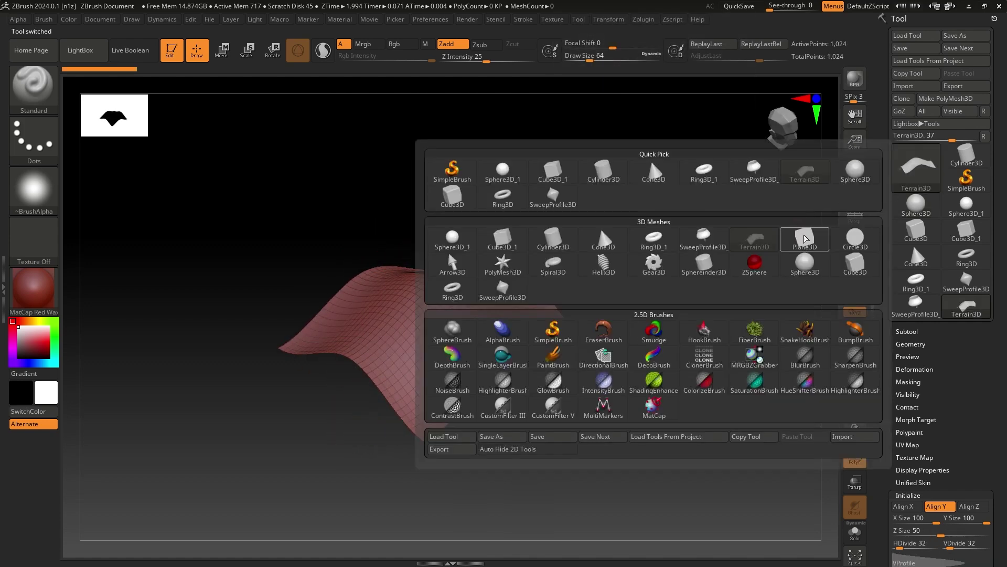
pyautogui.click(804, 239)
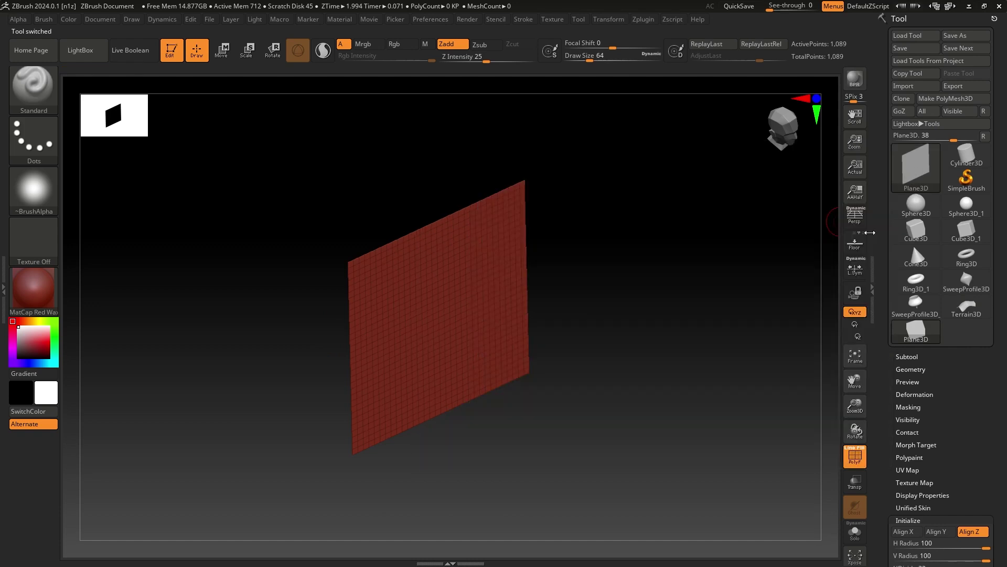
# Switch to the Spiral3D primitive and shape a shell with Coverage 1715, Thick 72 and 35, start Radi 26, and Disp 2.12328 and 0.20547.
pyautogui.click(912, 181)
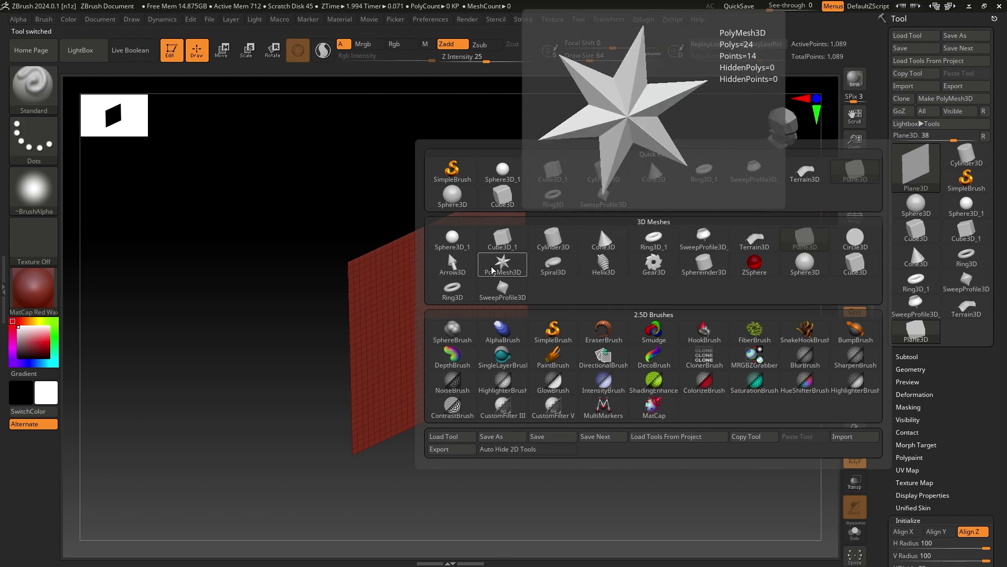
pyautogui.click(554, 265)
pyautogui.moveTo(1006, 490); pyautogui.dragTo(991, 431)
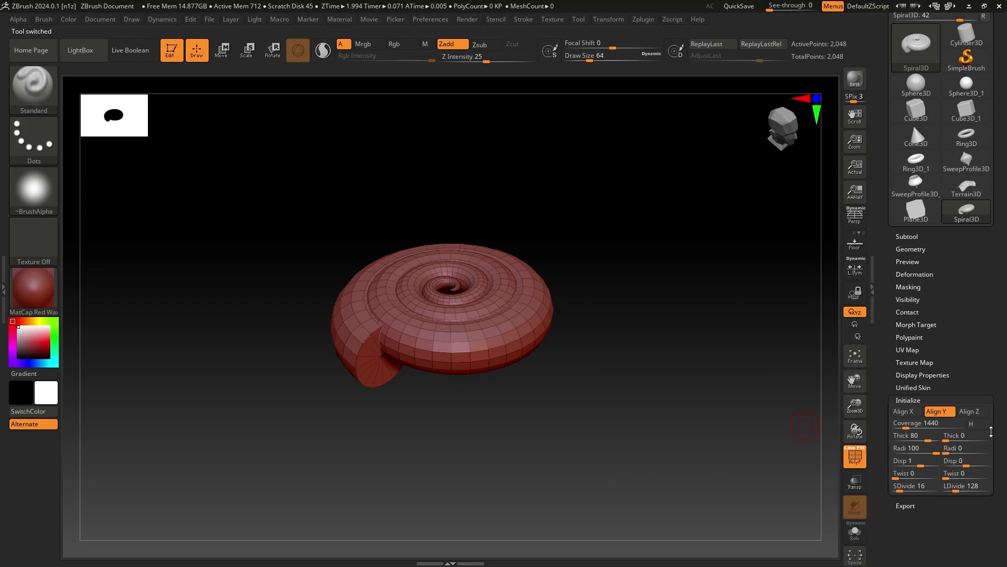
pyautogui.moveTo(906, 428); pyautogui.dragTo(910, 430)
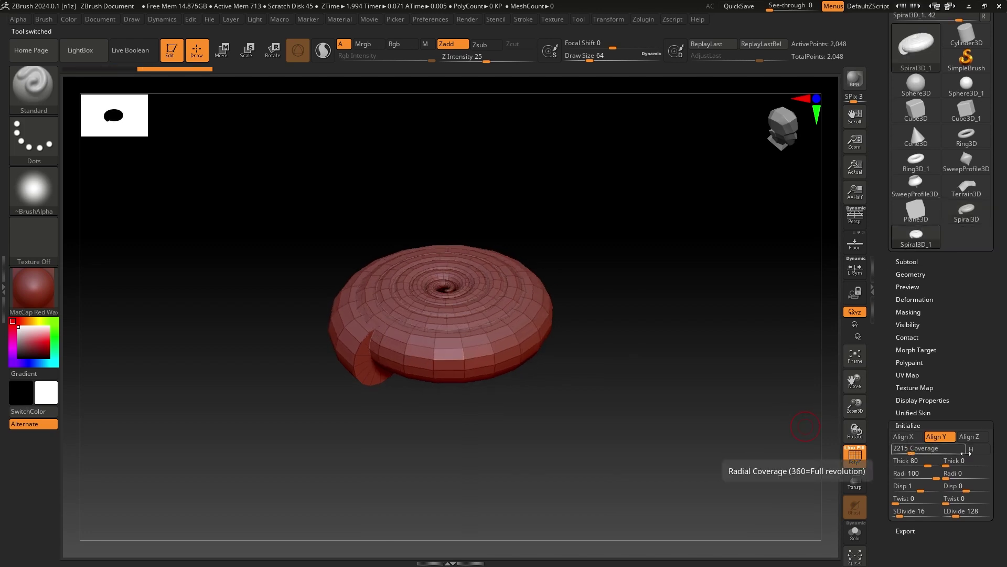
pyautogui.moveTo(911, 450); pyautogui.dragTo(923, 450)
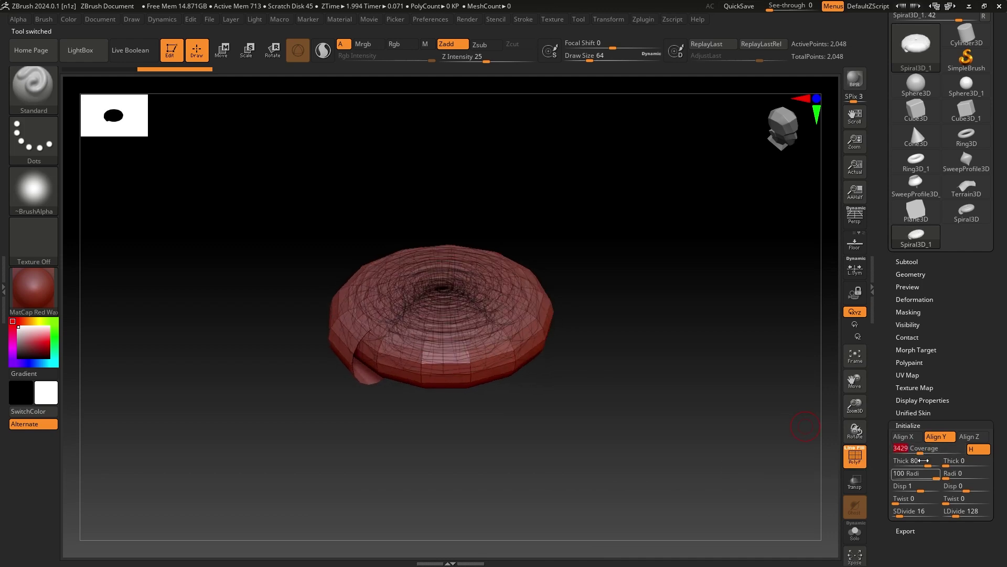
pyautogui.moveTo(920, 450); pyautogui.dragTo(969, 488)
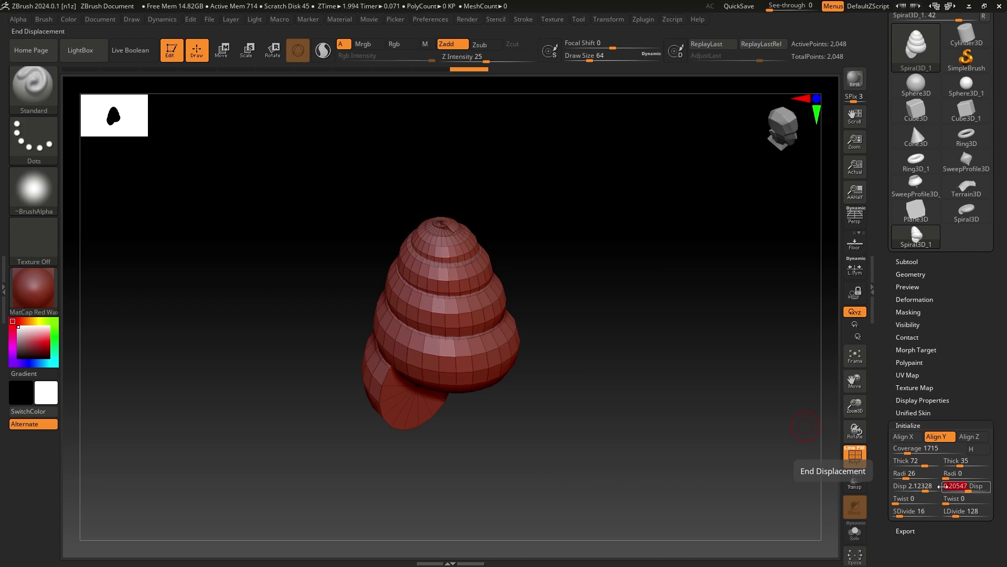
# Set the spiral's end Twist to 905 and refine its mesh with SDivide 29 and LDivide 238.
pyautogui.moveTo(895, 499); pyautogui.dragTo(959, 512)
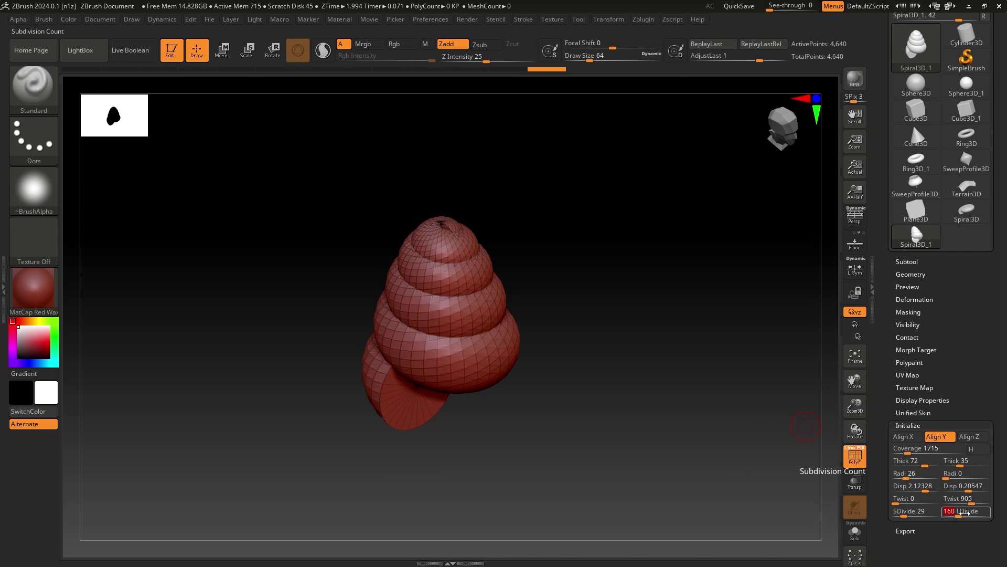
pyautogui.moveTo(960, 512); pyautogui.dragTo(966, 511)
pyautogui.moveTo(695, 462); pyautogui.dragTo(666, 359)
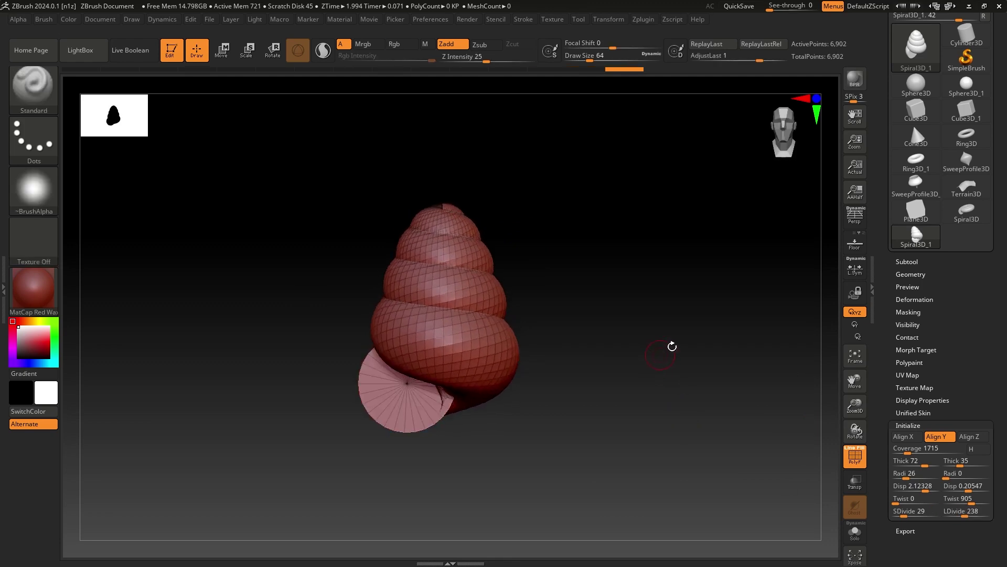
# Examine the spiral shell from several sides and distances, practising orbiting, panning and zooming the view.
pyautogui.scroll(3, 920, 164)
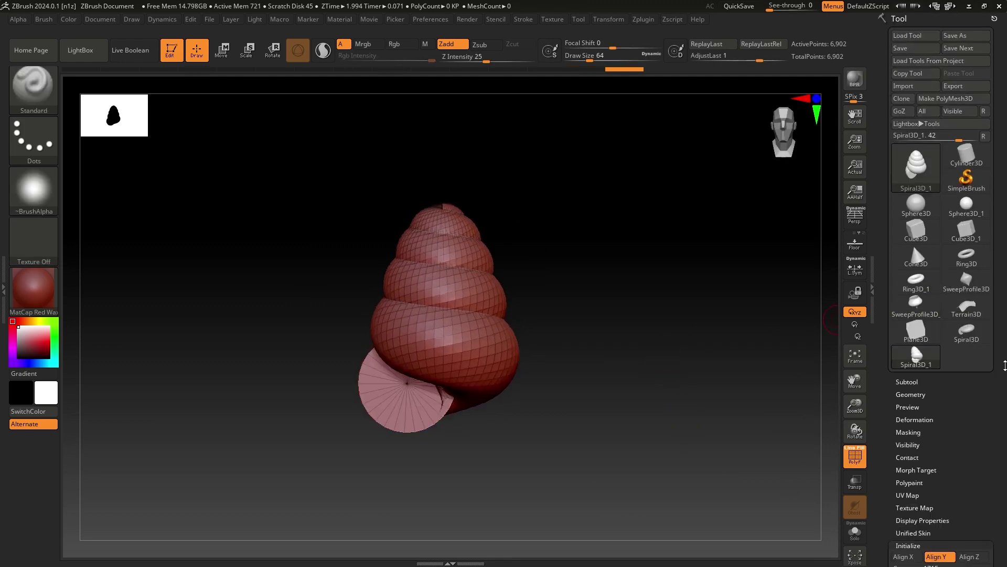
pyautogui.click(921, 164)
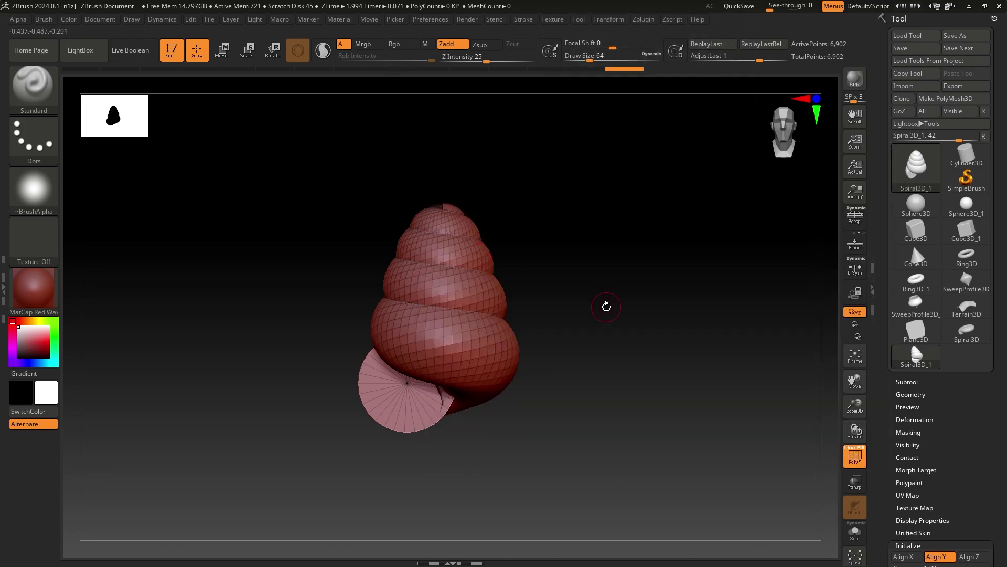
pyautogui.moveTo(606, 307); pyautogui.dragTo(546, 285)
pyautogui.keyDown('ctrl'); pyautogui.moveTo(605, 278); pyautogui.dragTo(614, 295, button='right'); pyautogui.keyUp('ctrl')
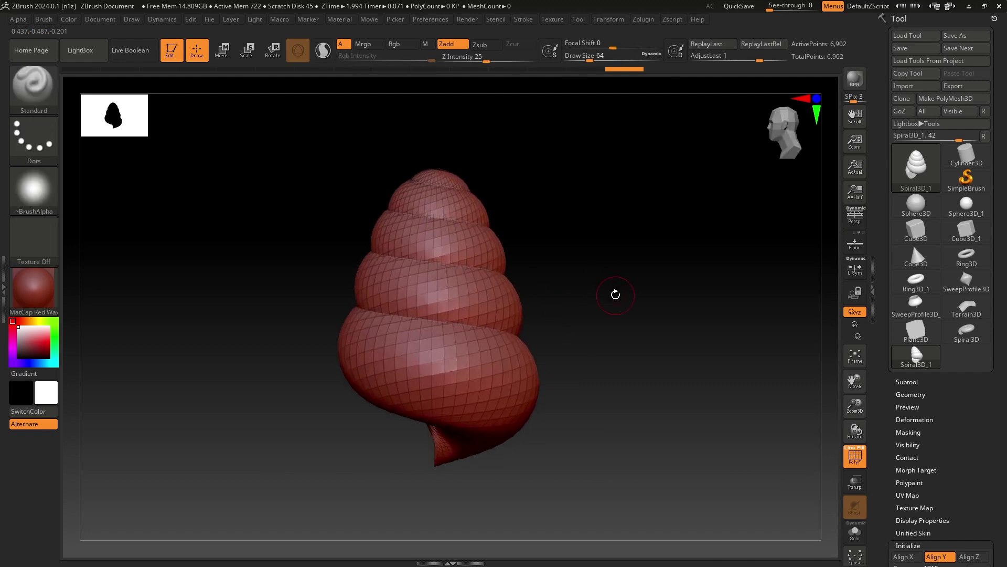
pyautogui.moveTo(609, 299); pyautogui.dragTo(368, 266)
pyautogui.moveTo(408, 398); pyautogui.dragTo(566, 305)
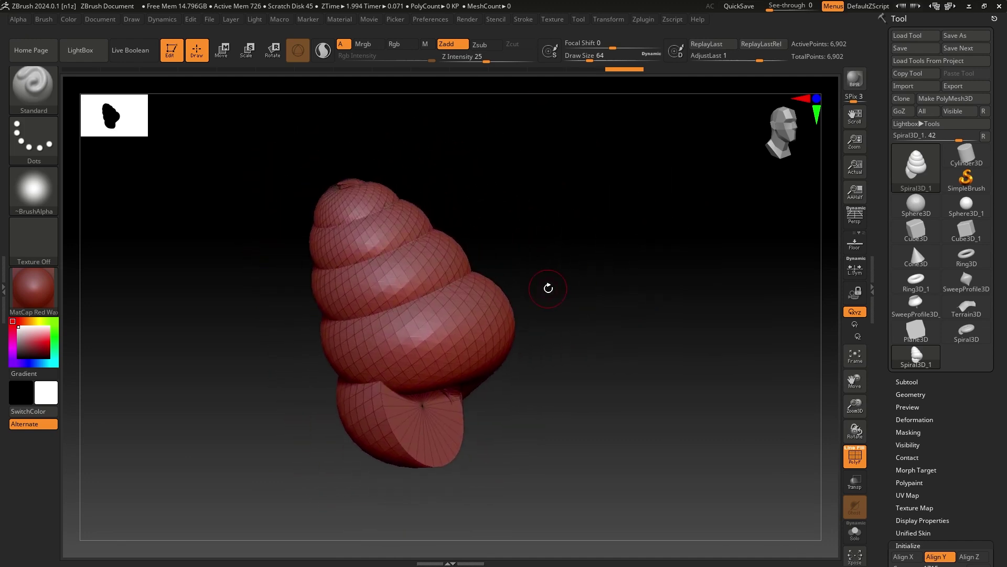
pyautogui.moveTo(551, 311)
pyautogui.mouseDown()
pyautogui.moveTo(537, 280)
pyautogui.moveTo(544, 313)
pyautogui.moveTo(546, 288)
pyautogui.moveTo(562, 316)
pyautogui.moveTo(558, 309)
pyautogui.moveTo(557, 337)
pyautogui.moveTo(542, 312)
pyautogui.moveTo(552, 332)
pyautogui.mouseUp()
pyautogui.press('ctrl')
pyautogui.keyDown('ctrl'); pyautogui.moveTo(548, 327); pyautogui.dragTo(521, 294, button='right'); pyautogui.keyUp('ctrl')
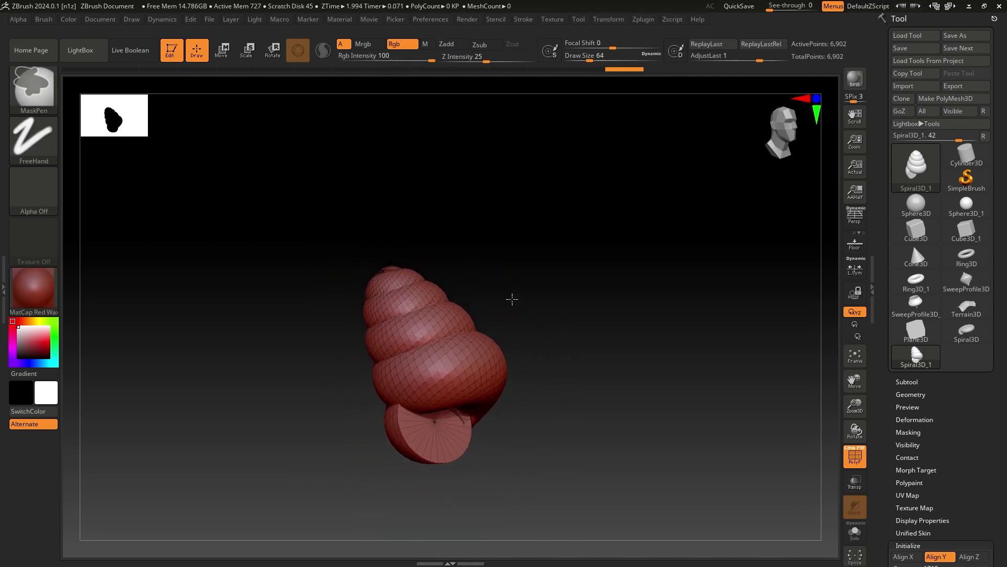
pyautogui.moveTo(560, 347); pyautogui.dragTo(544, 301)
pyautogui.moveTo(547, 288)
pyautogui.keyDown('ctrl'); pyautogui.mouseDown(button='right')
pyautogui.moveTo(566, 330)
pyautogui.moveTo(536, 271)
pyautogui.mouseUp(button='right'); pyautogui.keyUp('ctrl')
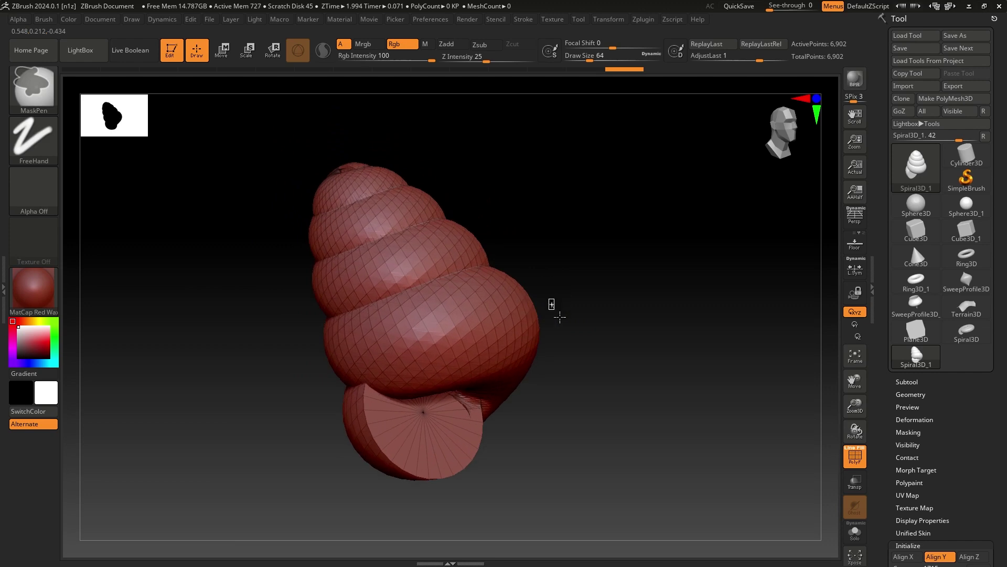
pyautogui.moveTo(573, 310)
pyautogui.keyDown('ctrl'); pyautogui.mouseDown(button='right')
pyautogui.moveTo(578, 328)
pyautogui.moveTo(524, 260)
pyautogui.moveTo(568, 327)
pyautogui.moveTo(535, 299)
pyautogui.moveTo(557, 333)
pyautogui.moveTo(528, 299)
pyautogui.moveTo(546, 323)
pyautogui.mouseUp(button='right'); pyautogui.keyUp('ctrl')
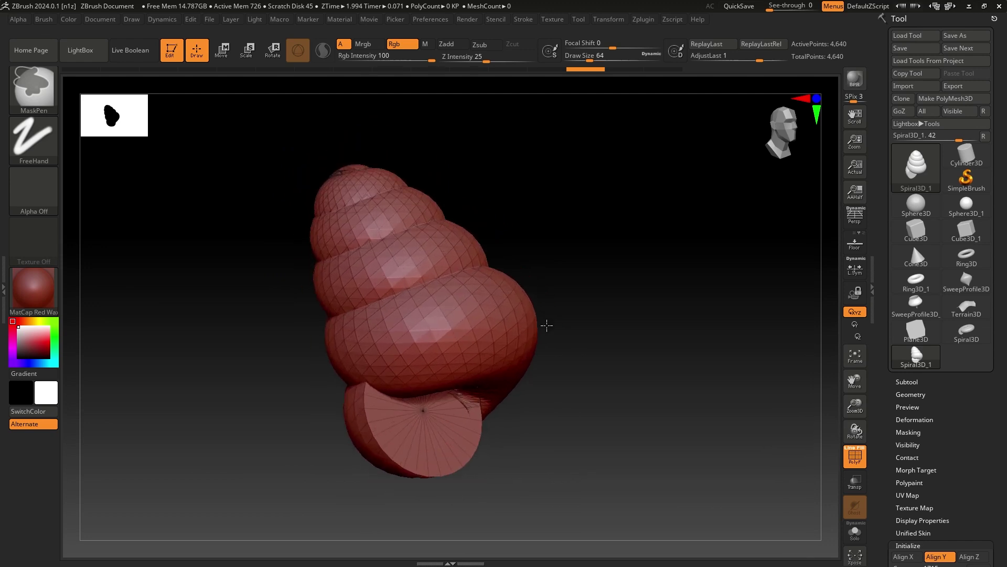
# Replace the current canvas holding the spiral shell with a new, empty document.
pyautogui.moveTo(605, 337)
pyautogui.mouseDown(button='right')
pyautogui.moveTo(554, 361)
pyautogui.moveTo(589, 353)
pyautogui.moveTo(598, 317)
pyautogui.moveTo(603, 345)
pyautogui.mouseUp(button='right')
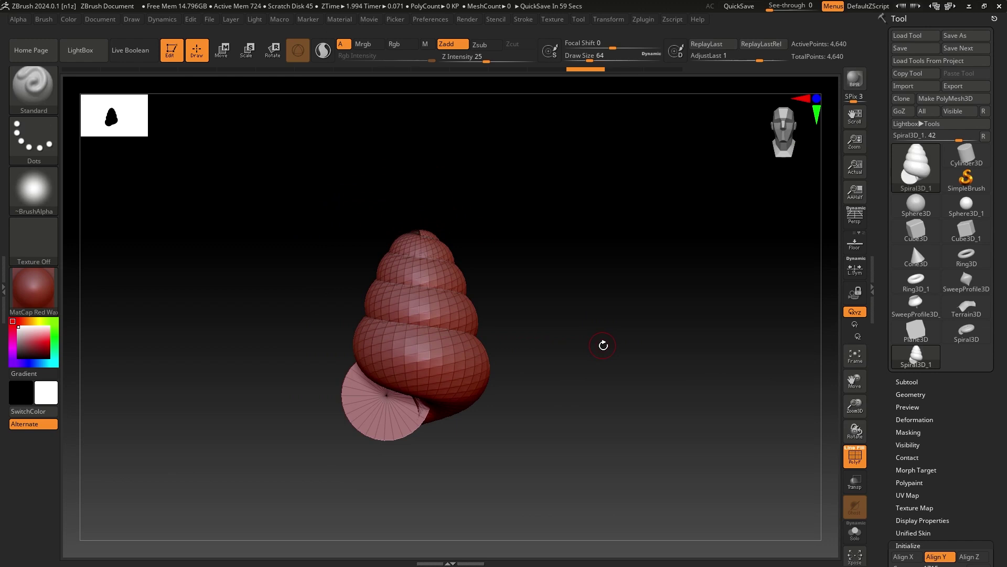
pyautogui.moveTo(597, 335); pyautogui.dragTo(483, 337, button='right')
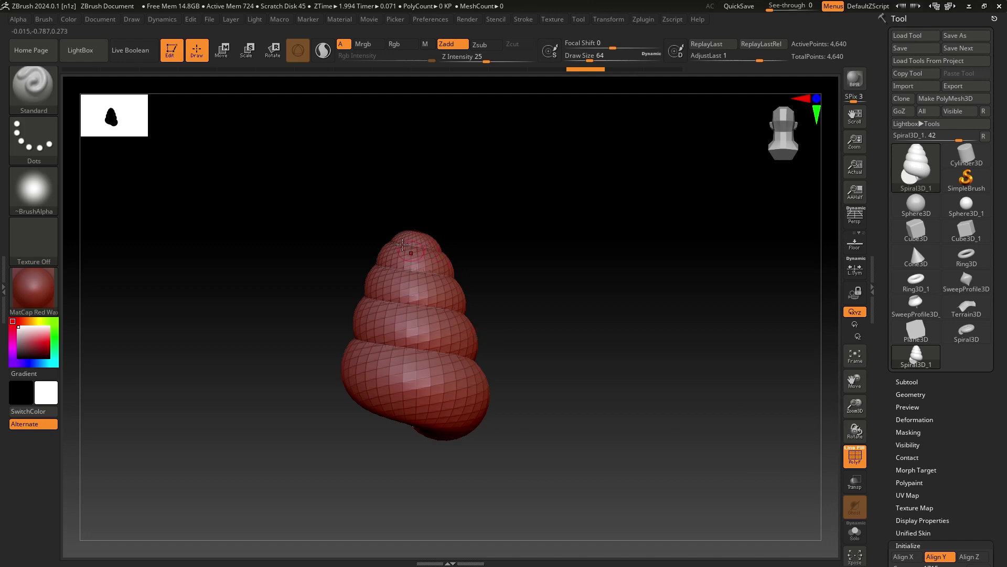
pyautogui.click(108, 22)
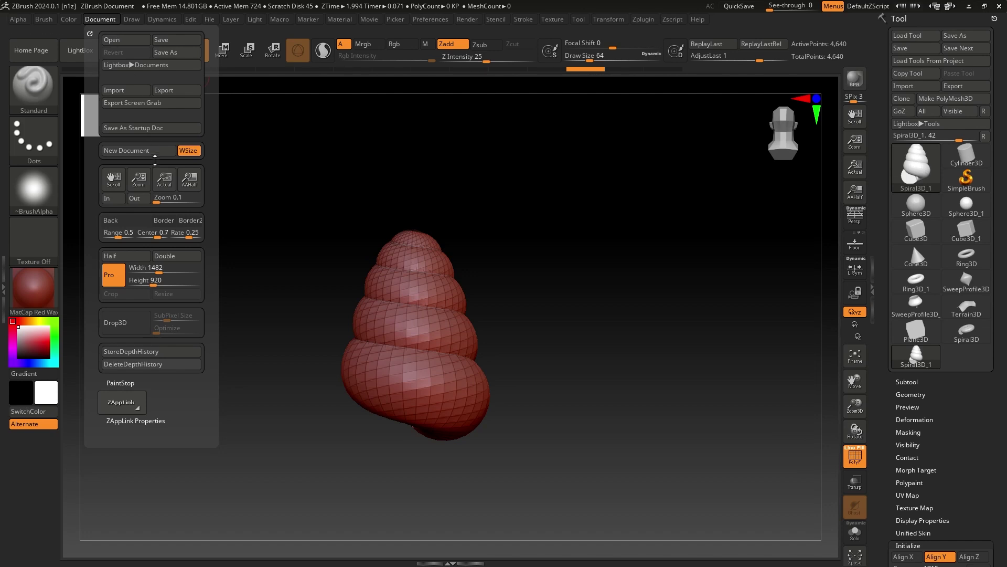
pyautogui.click(138, 150)
pyautogui.click(534, 314)
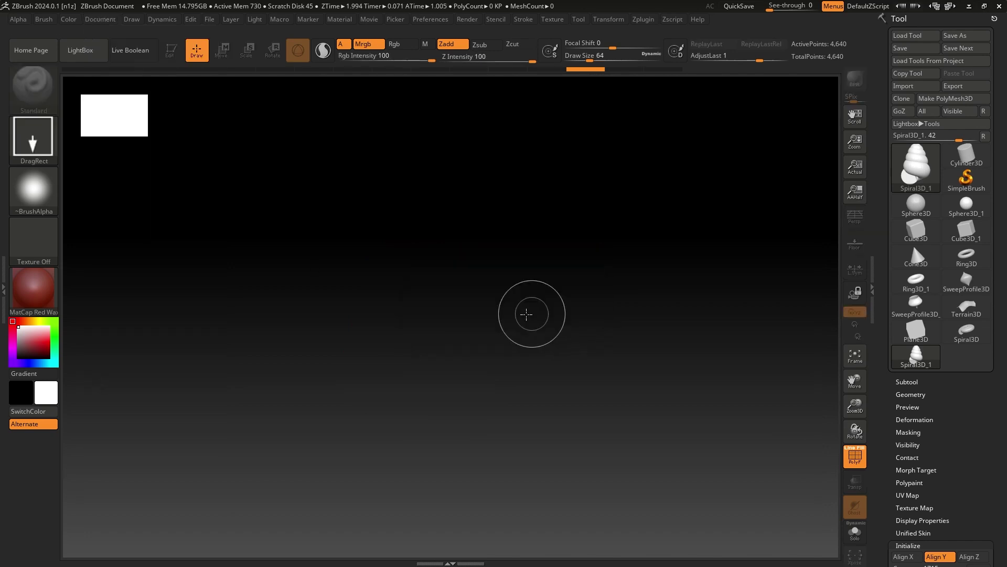
# Draw a large Cone3D pointing downward on the empty canvas and switch it to Edit mode.
pyautogui.click(923, 164)
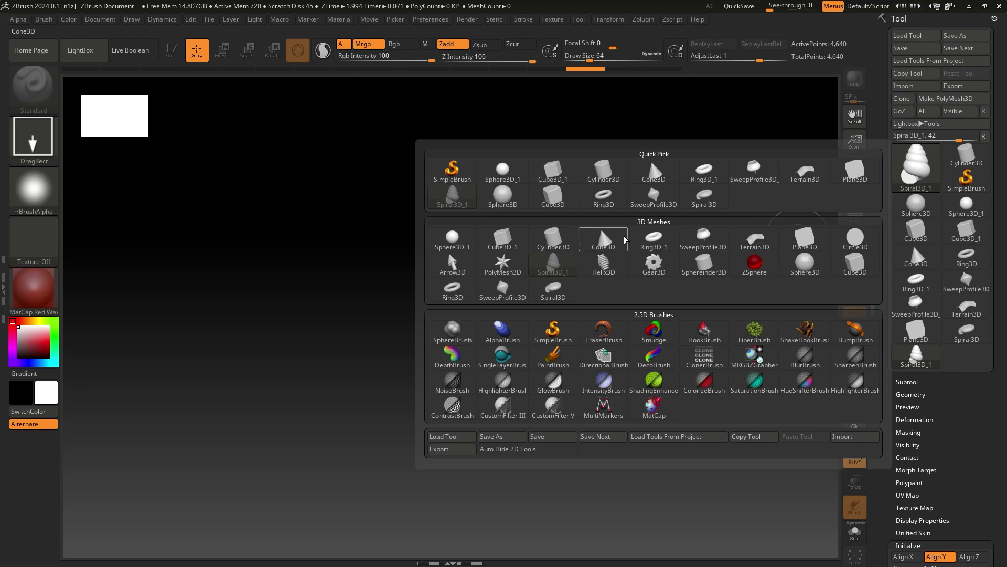
pyautogui.click(614, 234)
pyautogui.moveTo(443, 288); pyautogui.dragTo(448, 106)
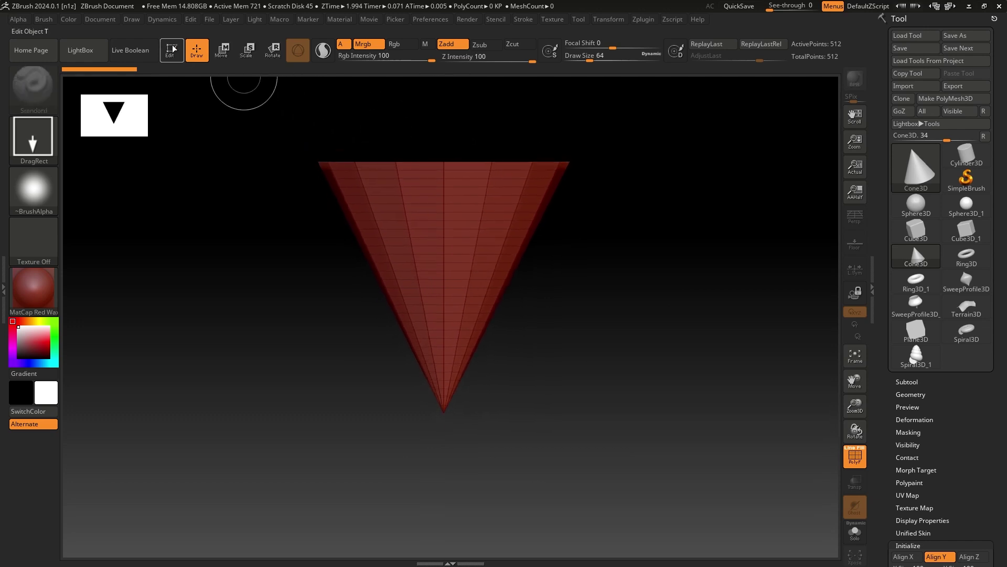
pyautogui.click(173, 51)
pyautogui.keyDown('alt'); pyautogui.moveTo(569, 261); pyautogui.dragTo(598, 334); pyautogui.keyUp('alt')
# Try the cone's TaperTop and Inner Radius settings, and set HDivide to 40 and VDivide to 30.
pyautogui.moveTo(996, 514); pyautogui.dragTo(997, 436)
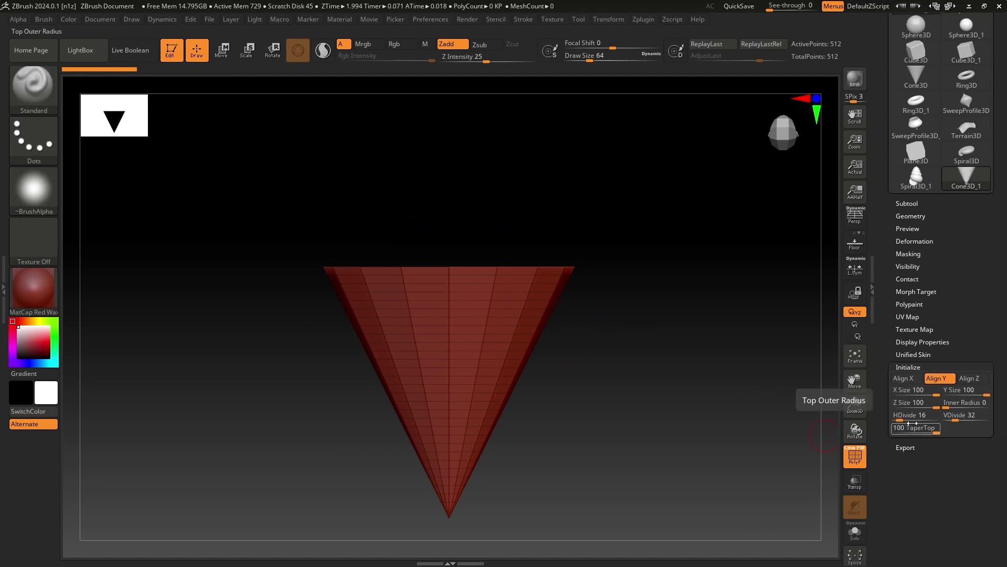
pyautogui.moveTo(927, 430); pyautogui.dragTo(940, 431)
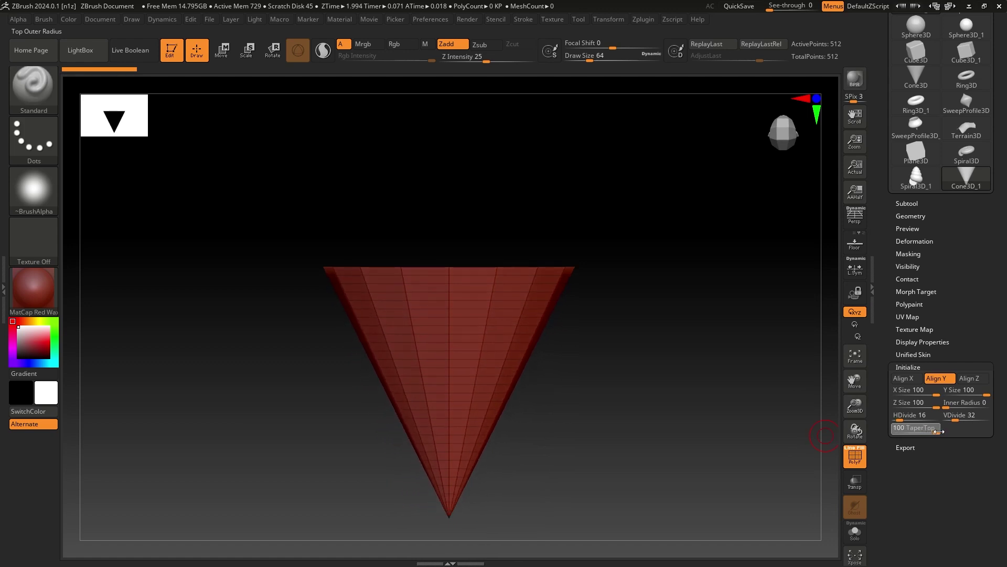
pyautogui.click(968, 404)
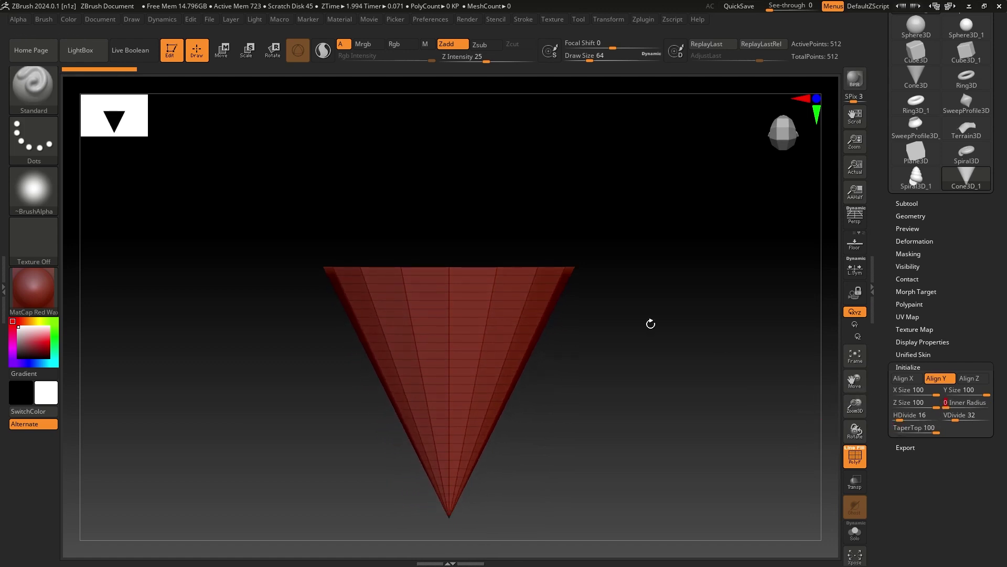
pyautogui.moveTo(650, 322); pyautogui.dragTo(618, 332)
pyautogui.moveTo(948, 406)
pyautogui.mouseDown()
pyautogui.moveTo(967, 404)
pyautogui.moveTo(968, 416)
pyautogui.moveTo(908, 417)
pyautogui.moveTo(908, 391)
pyautogui.moveTo(979, 394)
pyautogui.moveTo(907, 405)
pyautogui.moveTo(964, 405)
pyautogui.mouseUp()
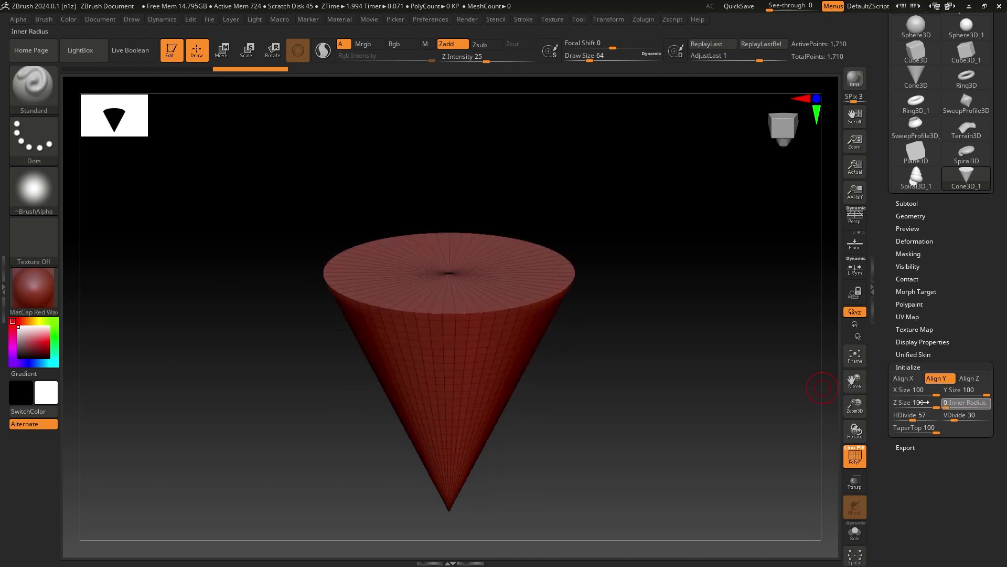
pyautogui.moveTo(915, 414); pyautogui.dragTo(929, 415)
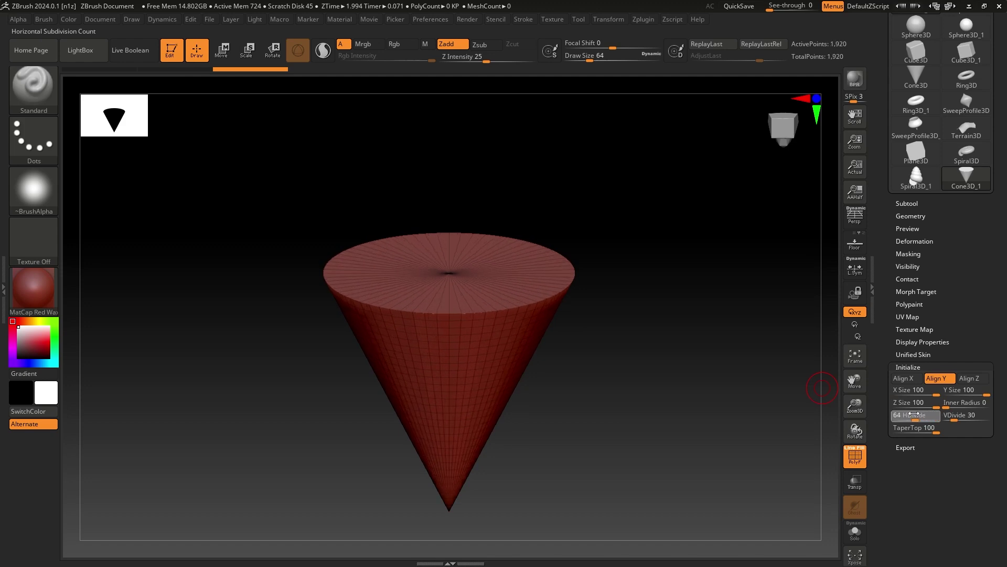
pyautogui.moveTo(929, 427)
pyautogui.mouseDown()
pyautogui.moveTo(916, 428)
pyautogui.moveTo(944, 426)
pyautogui.mouseUp()
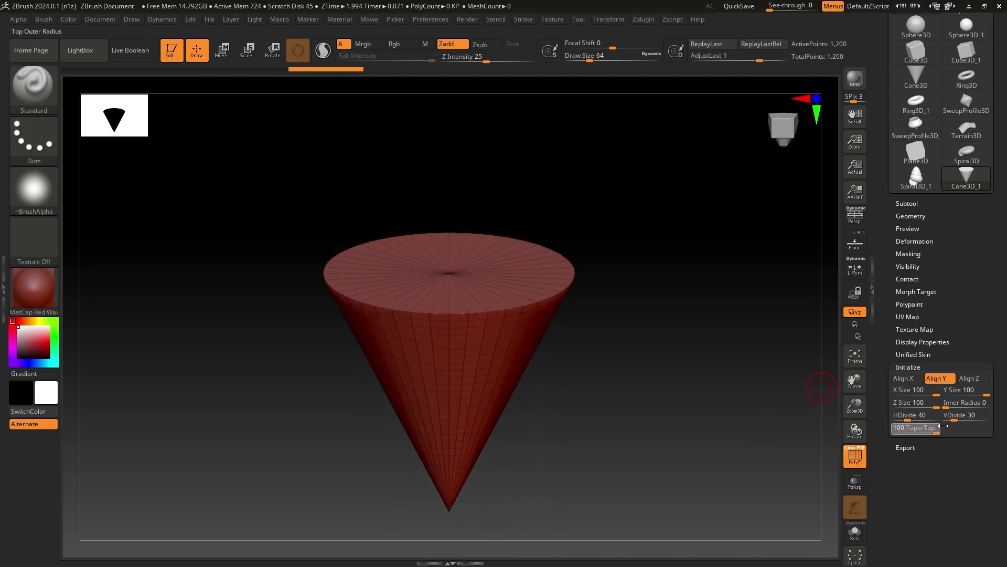
# Inspect the cone's flat circular end and convert the cone into a PolyMesh3D.
pyautogui.moveTo(782, 411)
pyautogui.mouseDown()
pyautogui.moveTo(771, 383)
pyautogui.moveTo(772, 399)
pyautogui.mouseUp()
pyautogui.moveTo(664, 319); pyautogui.dragTo(670, 373)
pyautogui.keyDown('shift'); pyautogui.moveTo(649, 322); pyautogui.dragTo(642, 390); pyautogui.keyUp('shift')
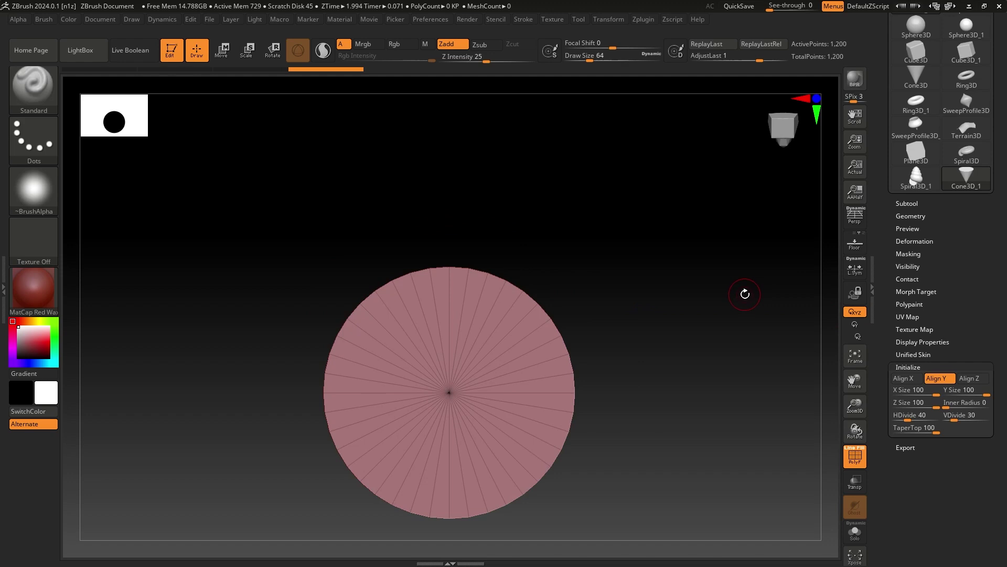
pyautogui.keyDown('alt'); pyautogui.moveTo(740, 297); pyautogui.dragTo(731, 230); pyautogui.keyUp('alt')
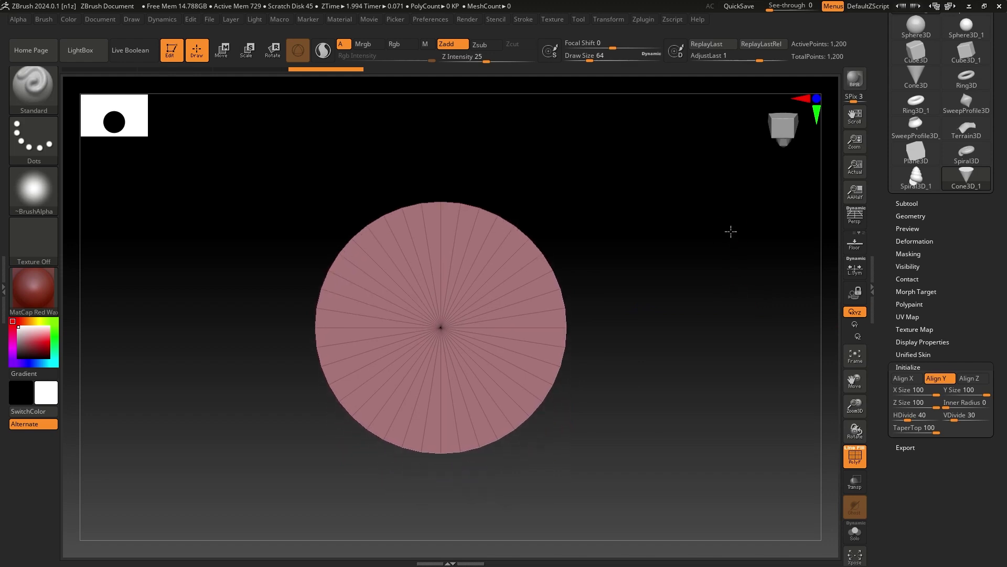
pyautogui.click(906, 203)
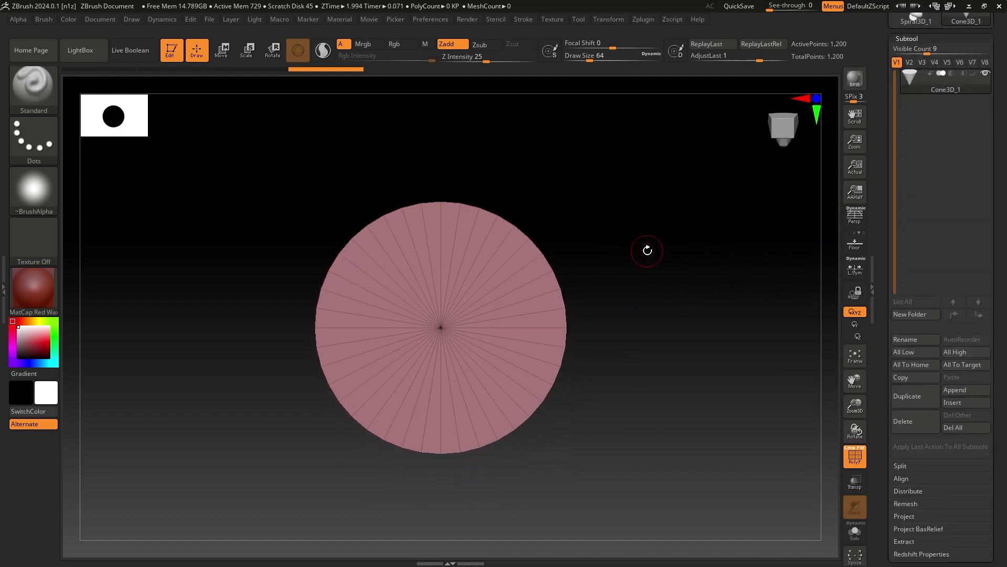
pyautogui.scroll(5, 998, 248)
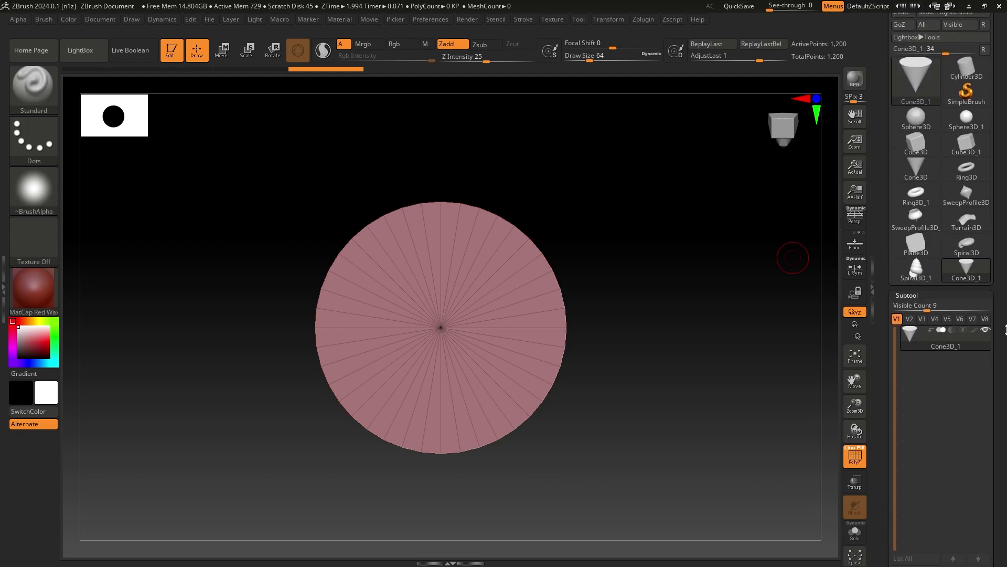
pyautogui.click(953, 97)
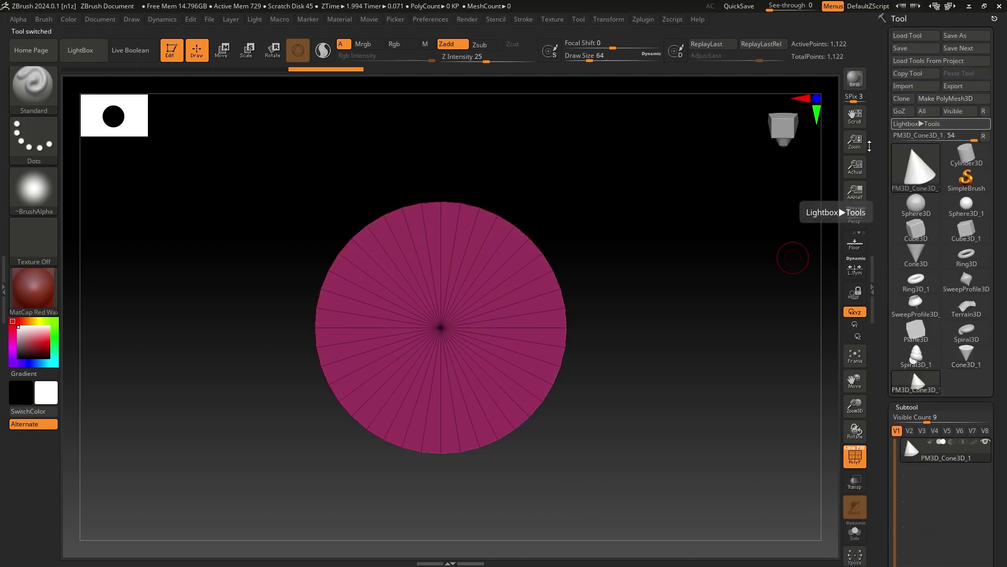
# Append the Spiral3D_1 shell to the cone as a second subtool and view both from the side.
pyautogui.scroll(-3, 1006, 444)
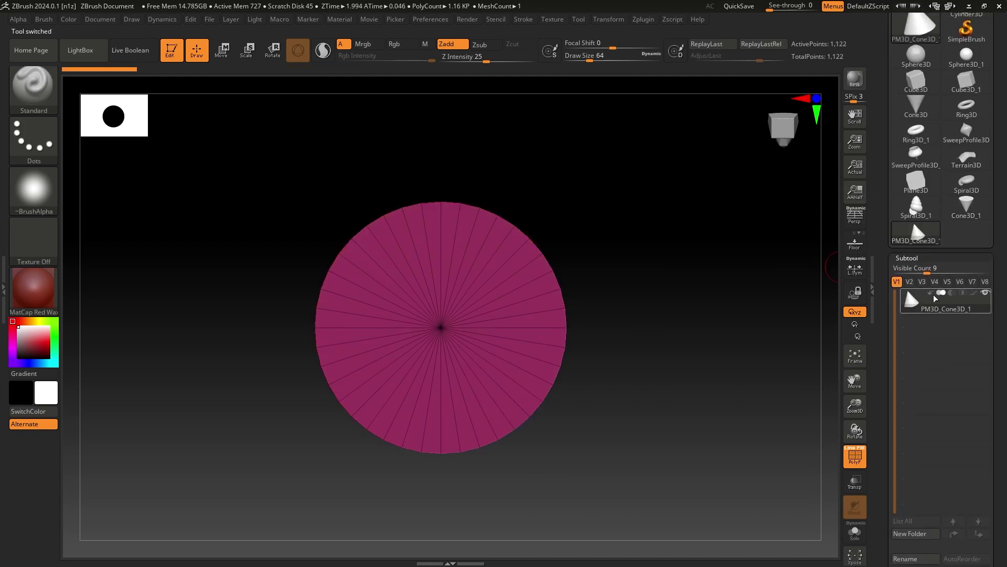
pyautogui.scroll(-4, 1004, 404)
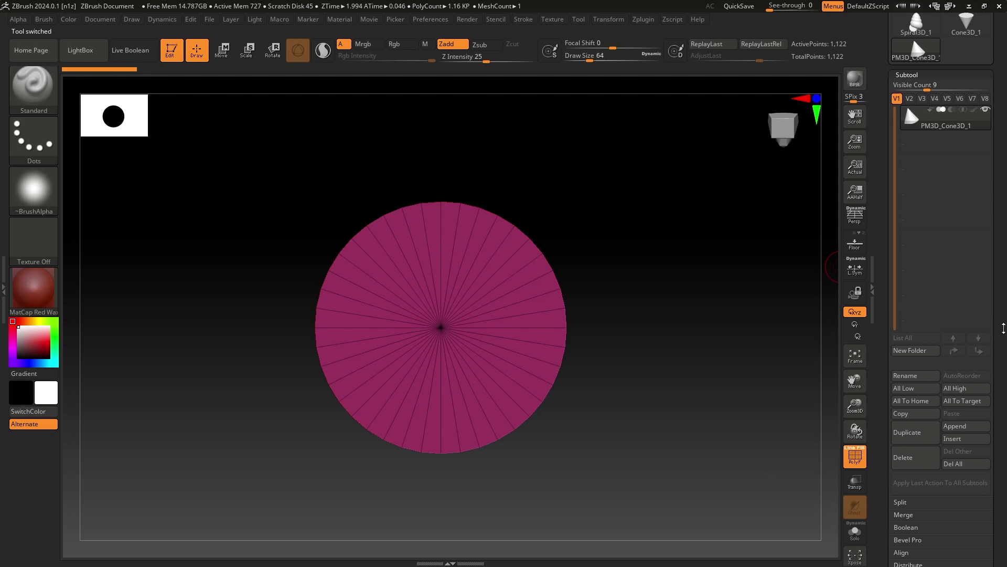
pyautogui.click(977, 425)
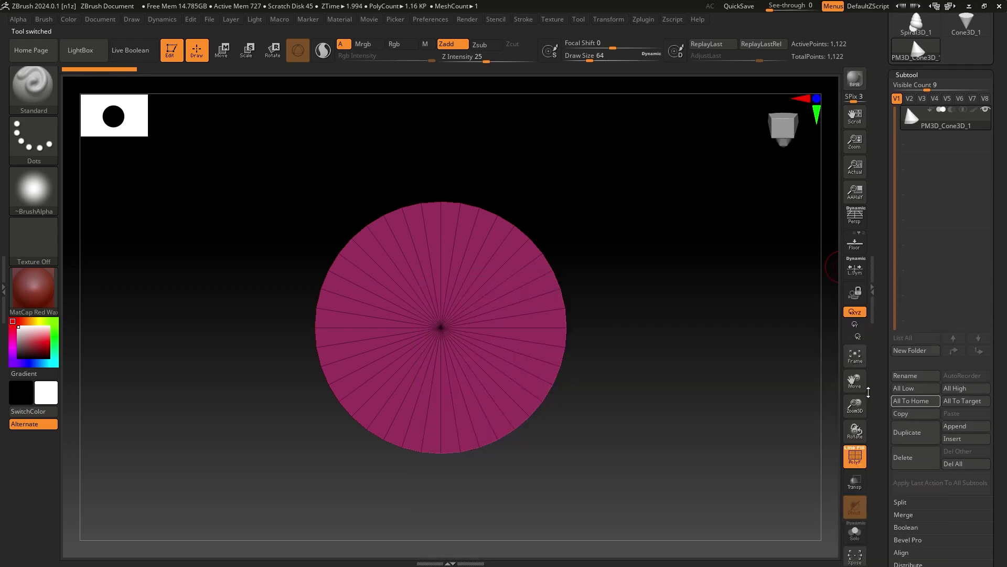
pyautogui.click(966, 425)
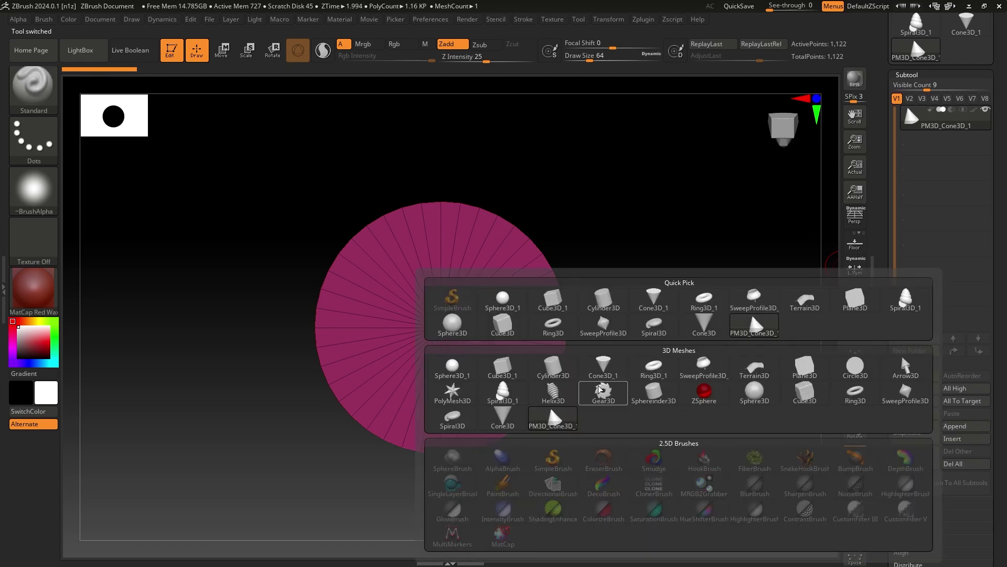
pyautogui.moveTo(509, 393)
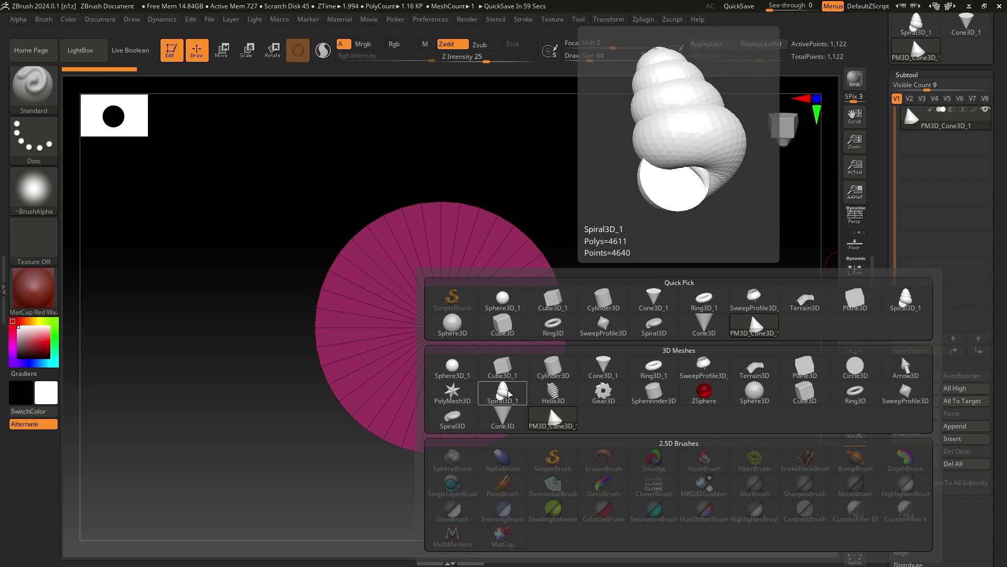
pyautogui.click(503, 392)
pyautogui.moveTo(615, 408); pyautogui.dragTo(623, 367)
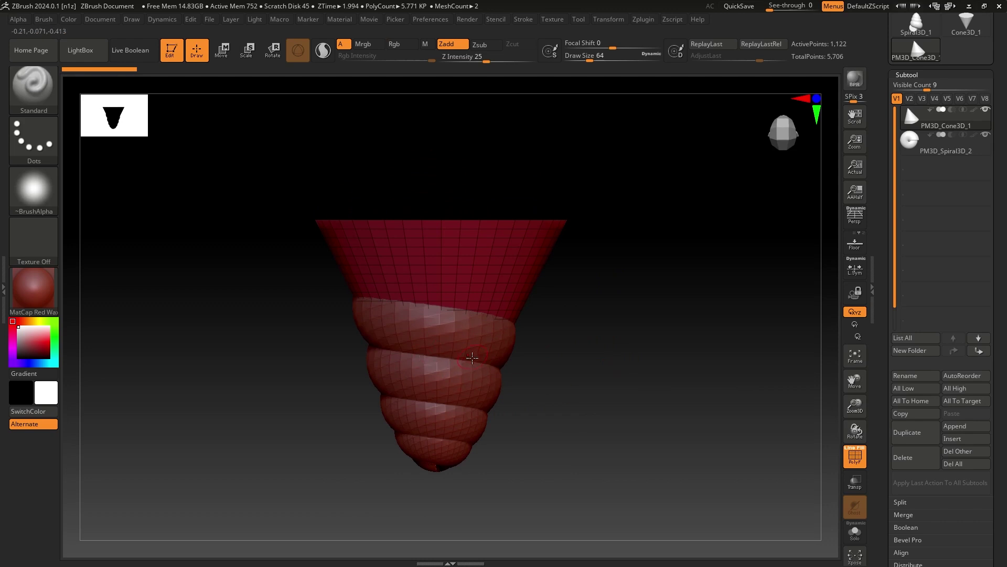
# Select the spiral subtool, raise it with the Move gizmo, and turn it over so its narrow tip points up.
pyautogui.press('w')
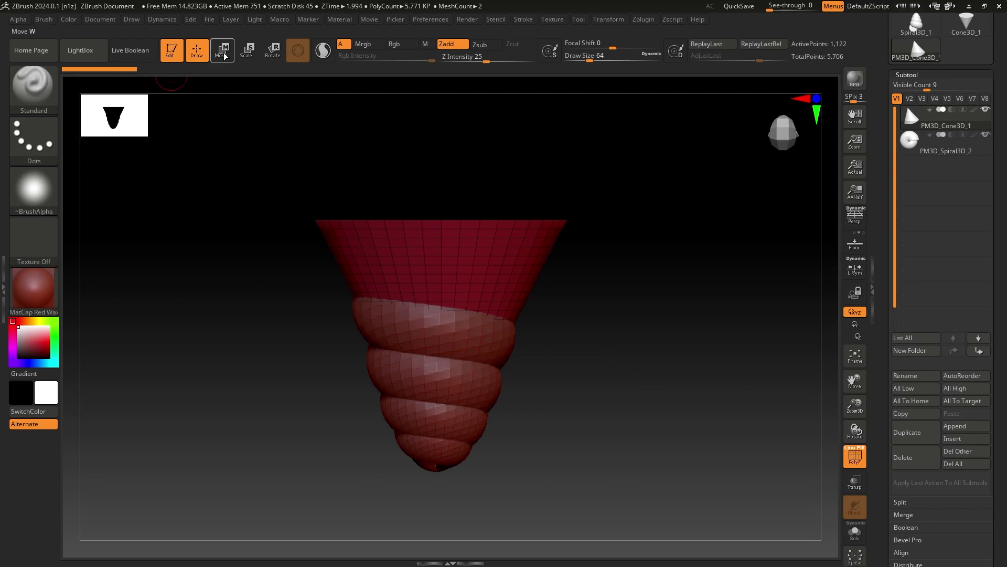
pyautogui.click(906, 143)
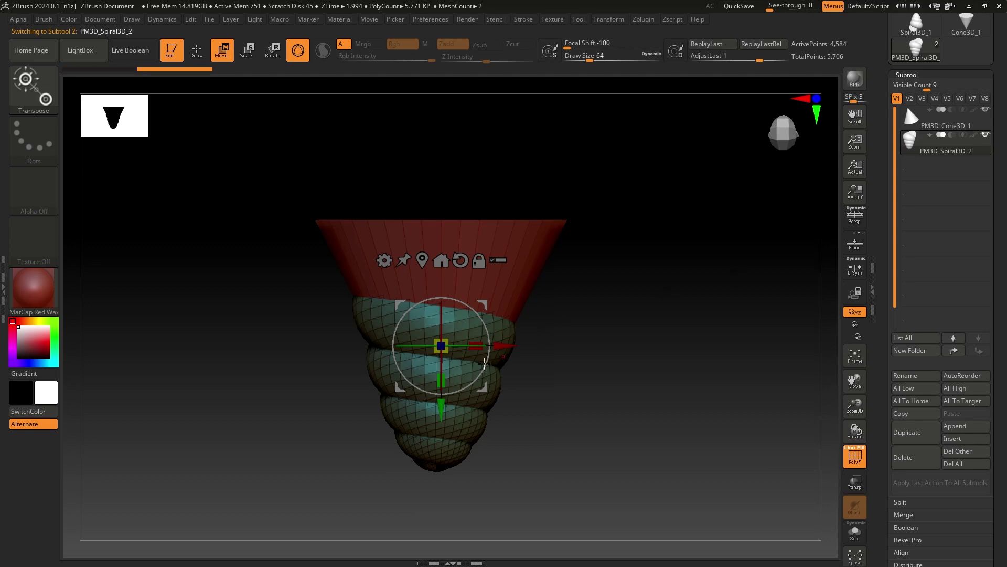
pyautogui.moveTo(442, 403); pyautogui.dragTo(441, 225)
pyautogui.moveTo(479, 143)
pyautogui.mouseDown()
pyautogui.moveTo(400, 218)
pyautogui.moveTo(490, 325)
pyautogui.moveTo(434, 418)
pyautogui.moveTo(339, 353)
pyautogui.moveTo(262, 319)
pyautogui.moveTo(274, 324)
pyautogui.mouseUp()
pyautogui.keyDown('ctrl'); pyautogui.moveTo(577, 319); pyautogui.dragTo(569, 375, button='right'); pyautogui.keyUp('ctrl')
# Straighten the spiral above the cone with small gizmo adjustments and lift it clear of the cone's rim.
pyautogui.moveTo(441, 250); pyautogui.dragTo(482, 238)
pyautogui.moveTo(482, 237); pyautogui.dragTo(482, 238)
pyautogui.moveTo(439, 191); pyautogui.dragTo(440, 209)
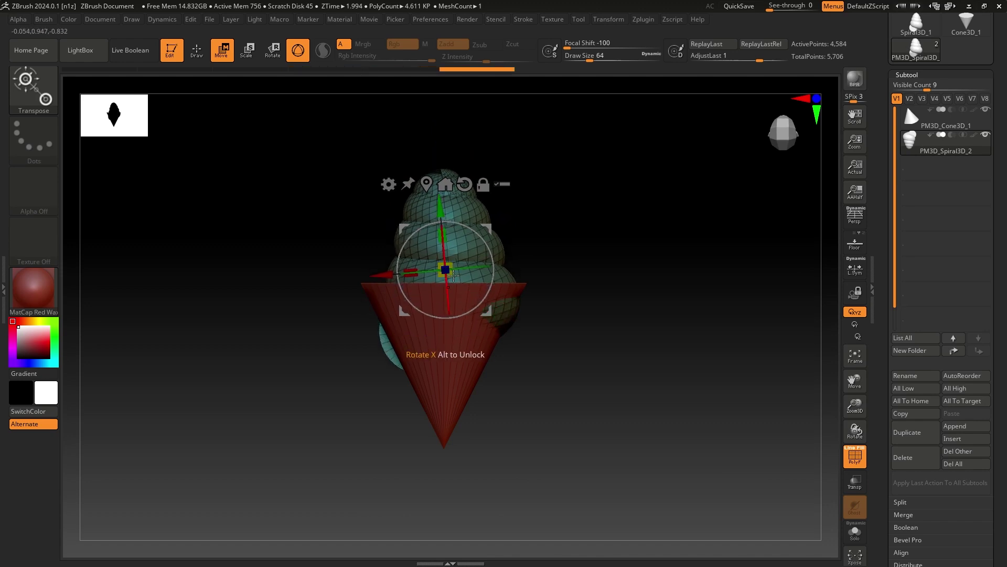
pyautogui.moveTo(484, 237); pyautogui.dragTo(480, 241)
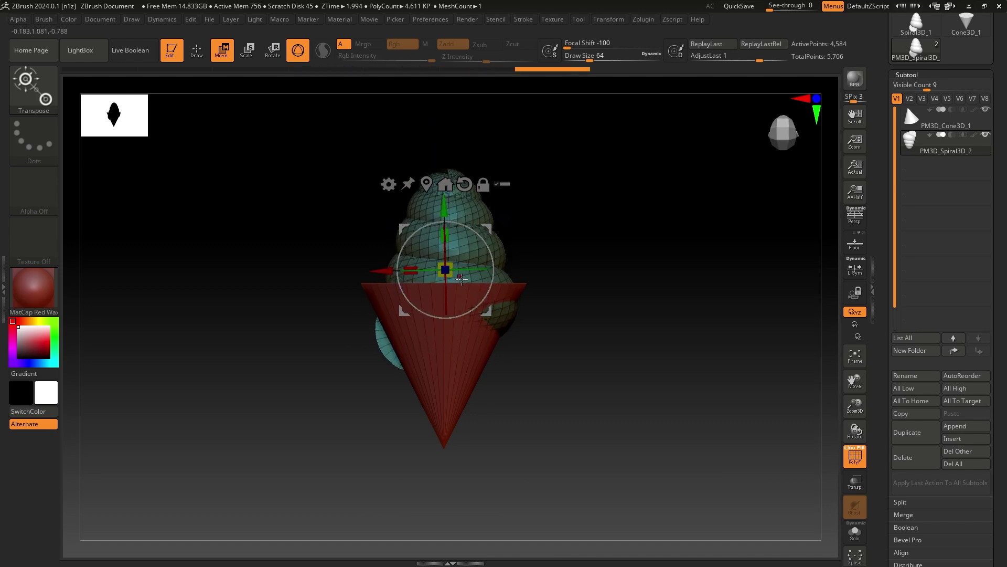
pyautogui.moveTo(451, 273); pyautogui.dragTo(386, 268)
pyautogui.moveTo(621, 292)
pyautogui.mouseDown()
pyautogui.moveTo(618, 367)
pyautogui.moveTo(609, 289)
pyautogui.mouseUp()
pyautogui.moveTo(440, 208); pyautogui.dragTo(440, 123)
pyautogui.moveTo(564, 249)
pyautogui.keyDown('alt'); pyautogui.mouseDown(button='right')
pyautogui.moveTo(571, 326)
pyautogui.moveTo(592, 370)
pyautogui.mouseUp(button='right'); pyautogui.keyUp('alt')
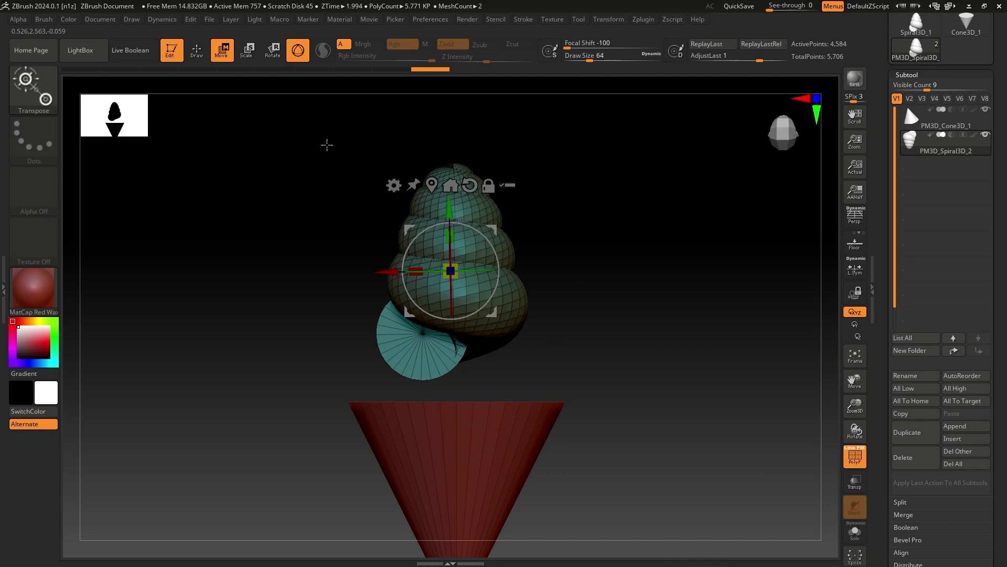
# Turn off the PolyFrame display, mask the spiral's lower coil and open end, and invert the mask.
pyautogui.click(852, 464)
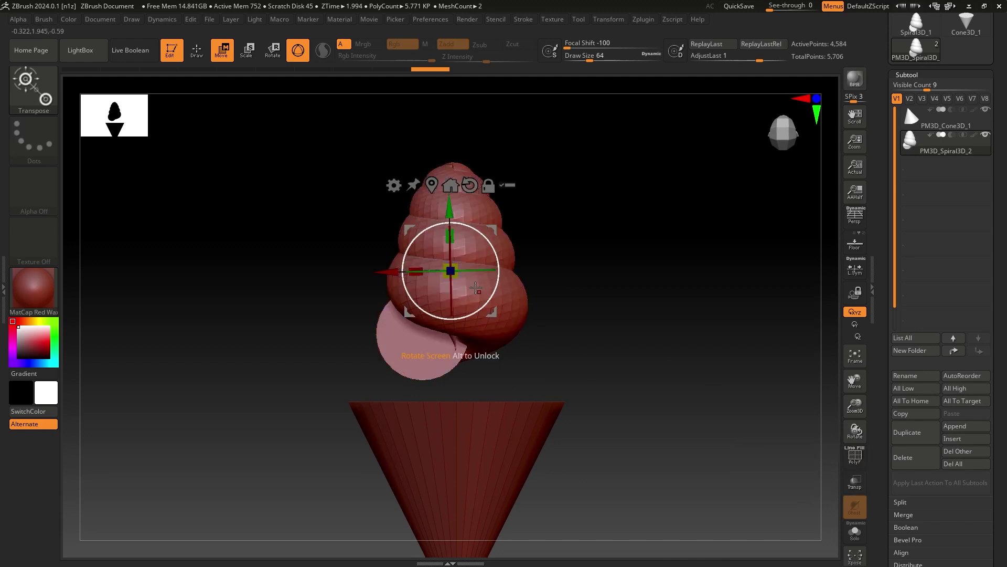
pyautogui.click(197, 52)
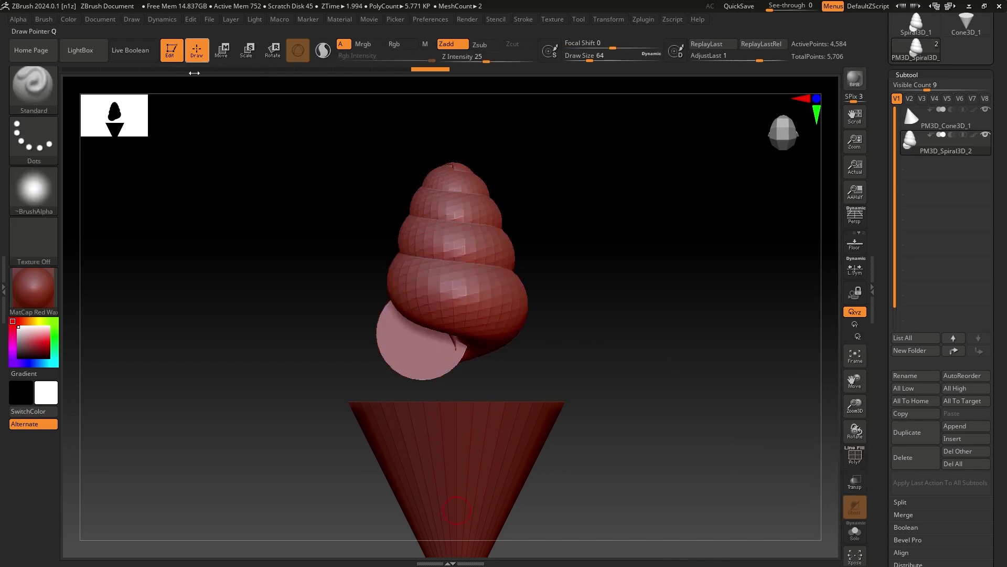
pyautogui.moveTo(321, 292)
pyautogui.keyDown('ctrl'); pyautogui.mouseDown()
pyautogui.moveTo(489, 378)
pyautogui.moveTo(595, 400)
pyautogui.moveTo(593, 390)
pyautogui.mouseUp(); pyautogui.keyUp('ctrl')
pyautogui.keyDown('ctrl'); pyautogui.moveTo(341, 294); pyautogui.dragTo(591, 390); pyautogui.keyUp('ctrl')
pyautogui.keyDown('ctrl'); pyautogui.moveTo(321, 299); pyautogui.dragTo(582, 386); pyautogui.keyUp('ctrl')
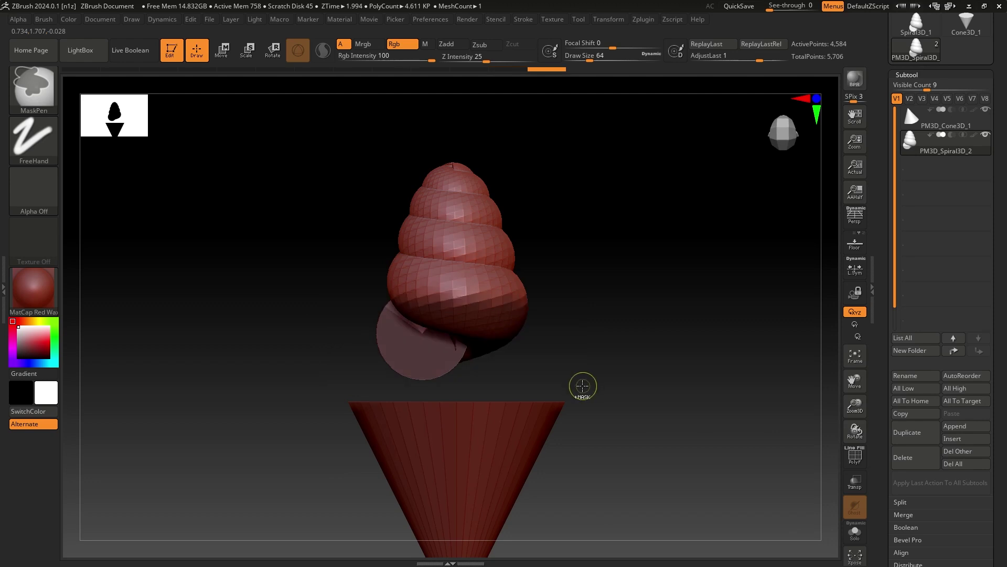
pyautogui.press('ctrl')
pyautogui.keyDown('ctrl'); pyautogui.click(607, 375); pyautogui.keyUp('ctrl')
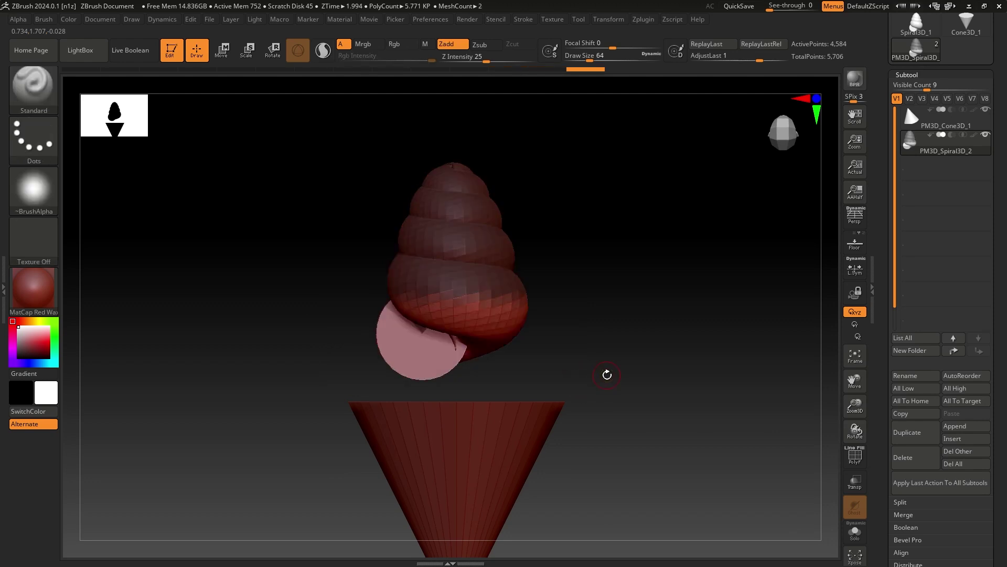
# Try to split the masked spiral subtool into separate subtools with Split To Parts.
pyautogui.click(917, 502)
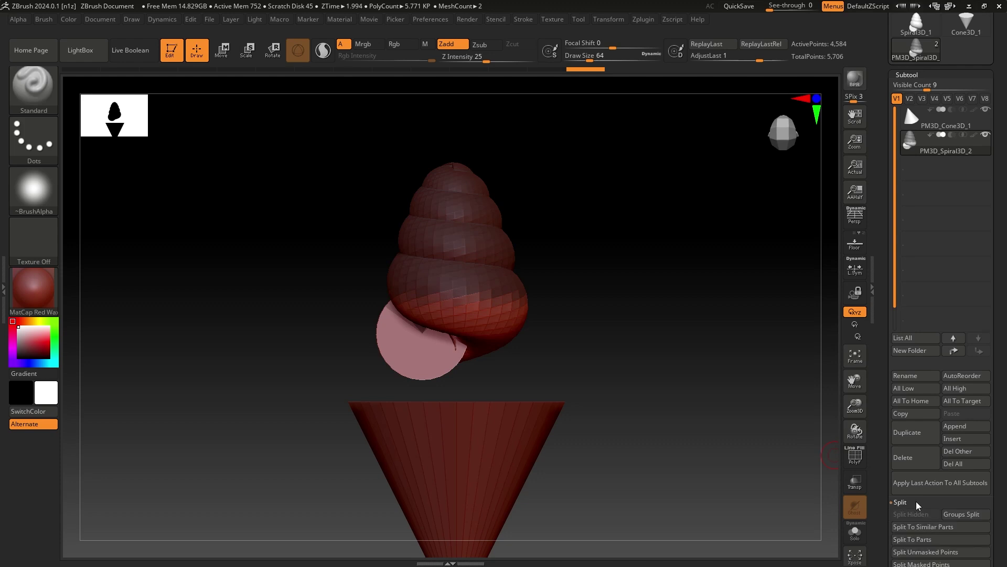
pyautogui.moveTo(998, 499); pyautogui.dragTo(993, 435)
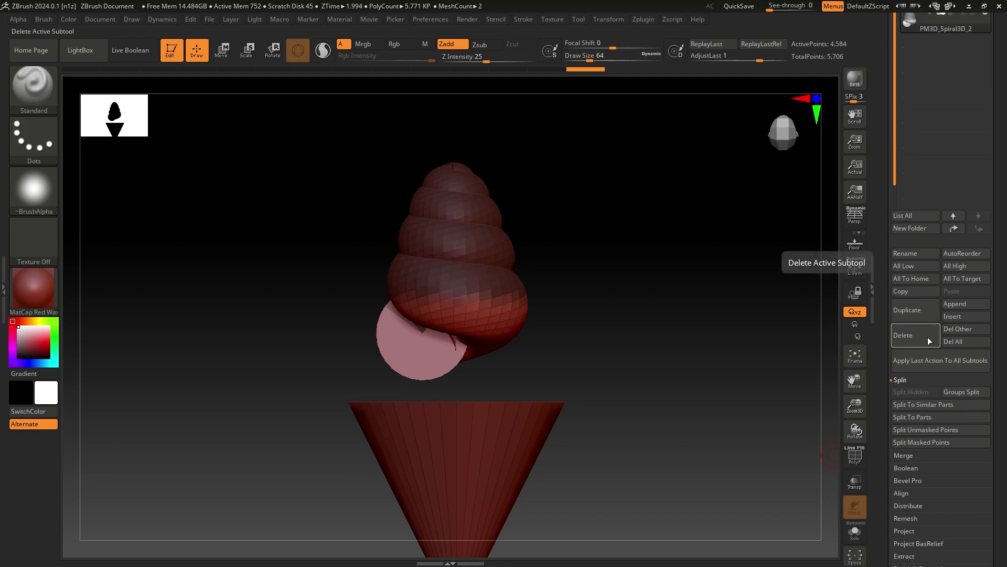
pyautogui.moveTo(996, 338); pyautogui.dragTo(997, 310)
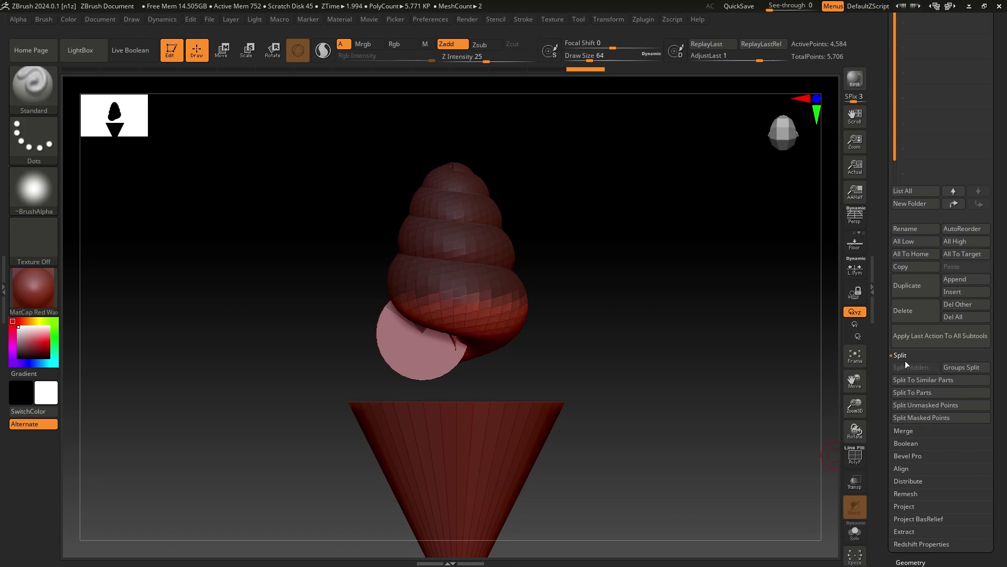
pyautogui.click(943, 393)
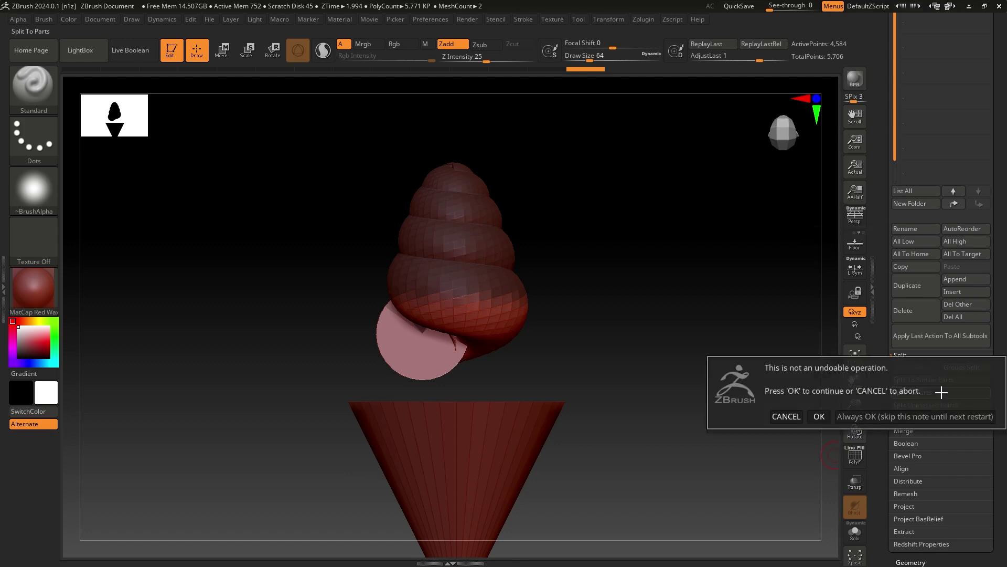
pyautogui.click(819, 416)
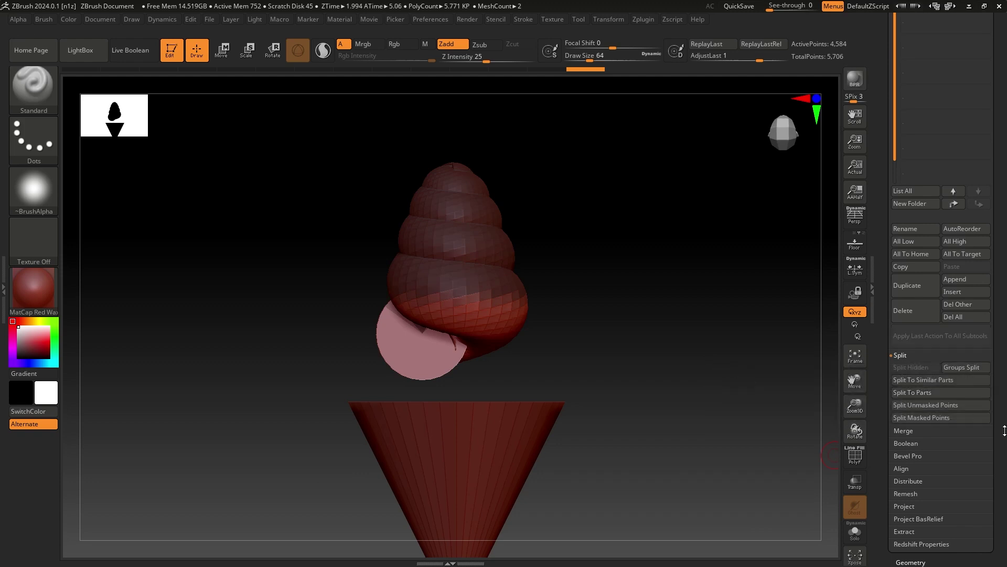
# Preview an extraction of the spiral's masked upper coils with 0.02 thickness and a smoothing of 5.
pyautogui.scroll(-1, 1004, 412)
pyautogui.scroll(-1, 915, 480)
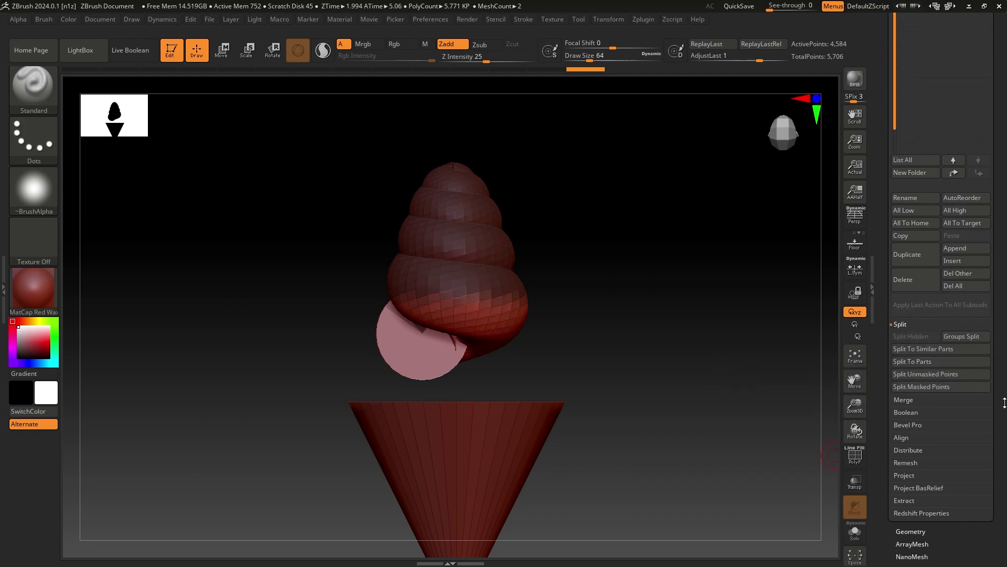
pyautogui.click(908, 499)
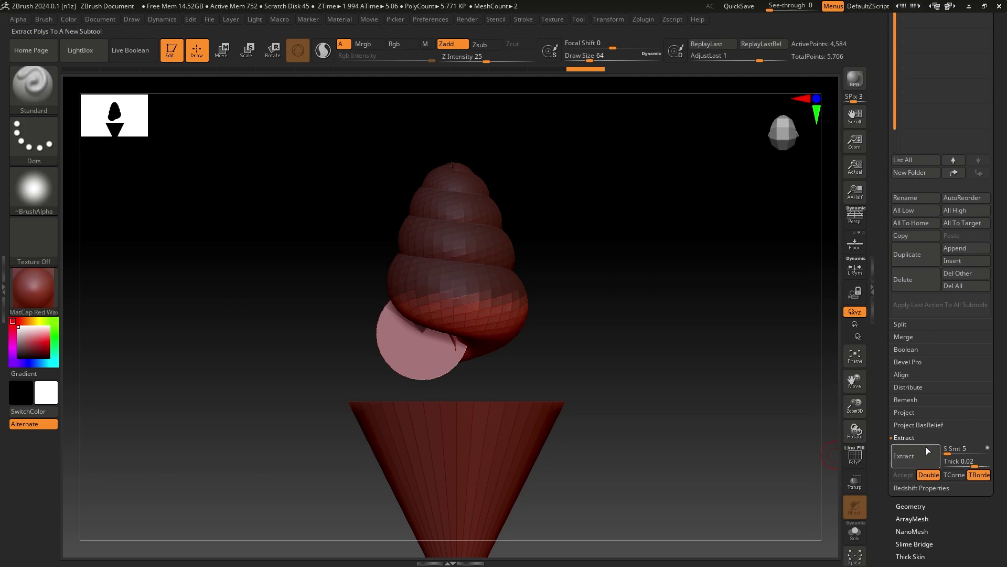
pyautogui.click(907, 455)
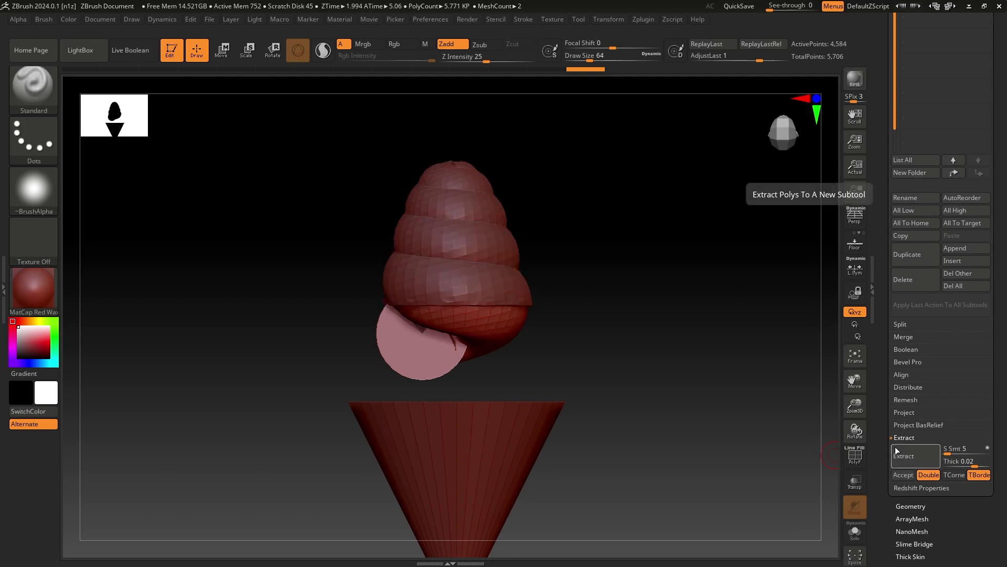
# Clear the mask on the spiral, then undo the clearing.
pyautogui.moveTo(1006, 319); pyautogui.dragTo(1006, 411)
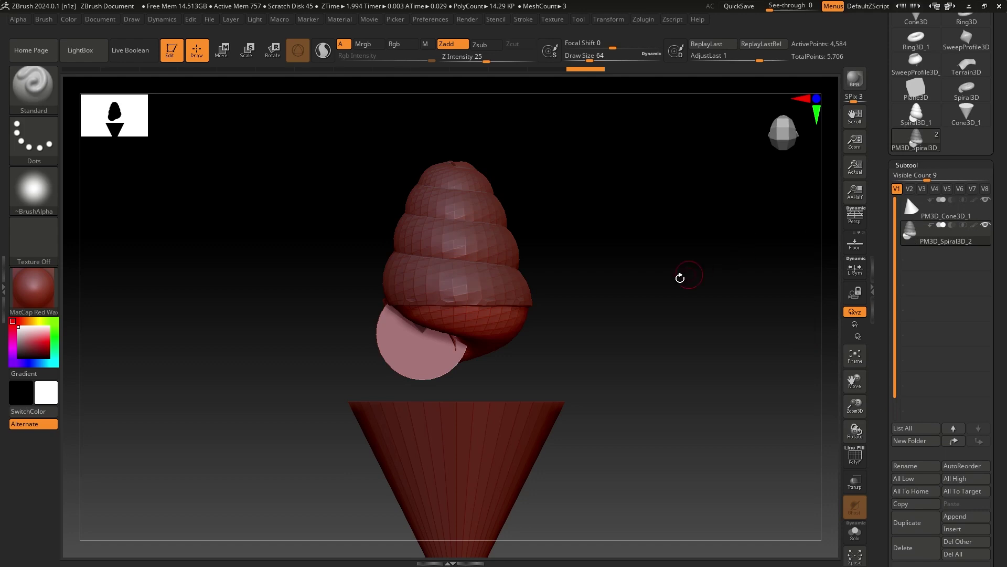
pyautogui.press('ctrl')
pyautogui.keyDown('ctrl'); pyautogui.moveTo(663, 298); pyautogui.dragTo(675, 311); pyautogui.keyUp('ctrl')
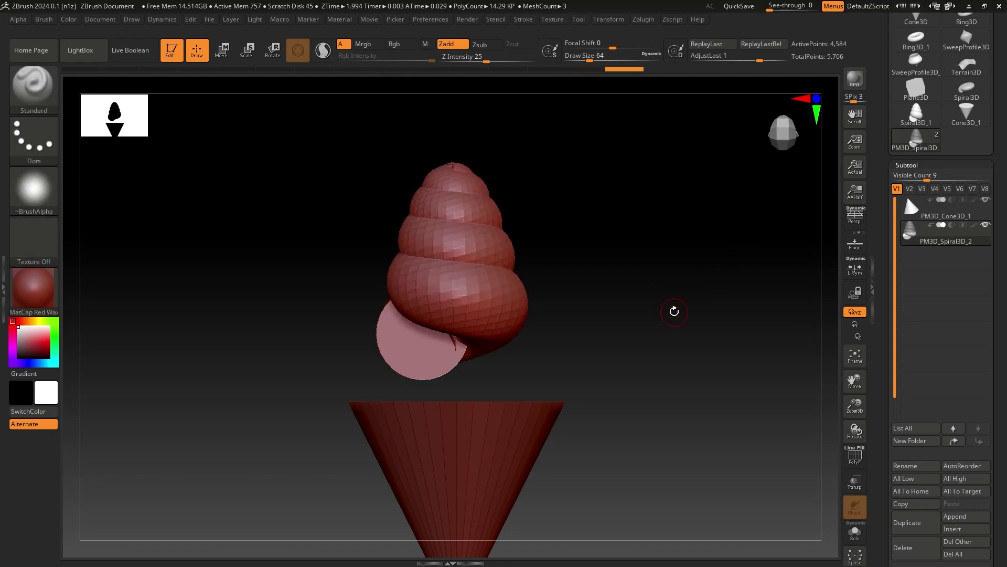
pyautogui.hotkey('ctrl', 'z')
# Extract the spiral's masked upper coils with 0.02 thickness and accept the result as a new subtool.
pyautogui.moveTo(1000, 377); pyautogui.dragTo(1004, 336)
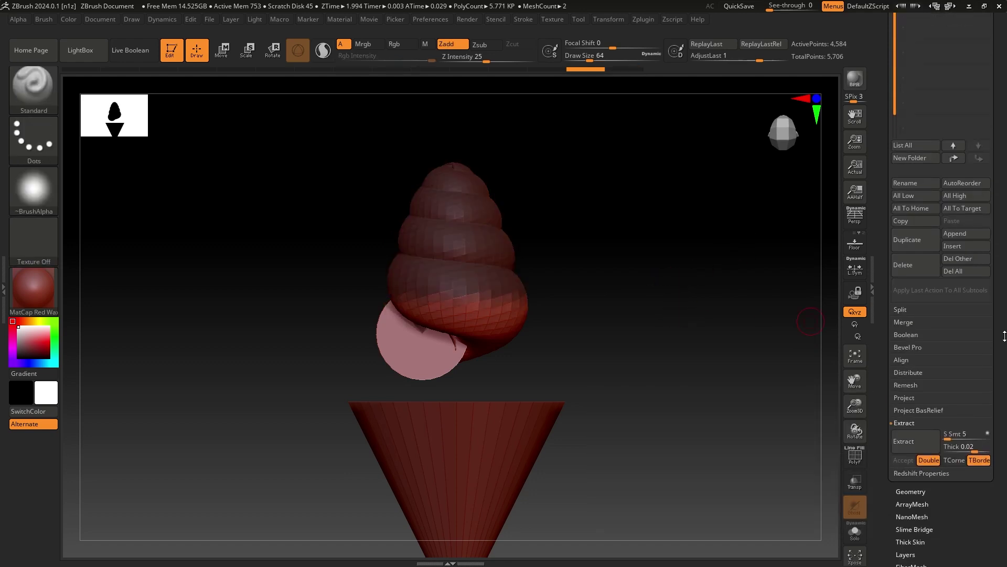
pyautogui.click(917, 439)
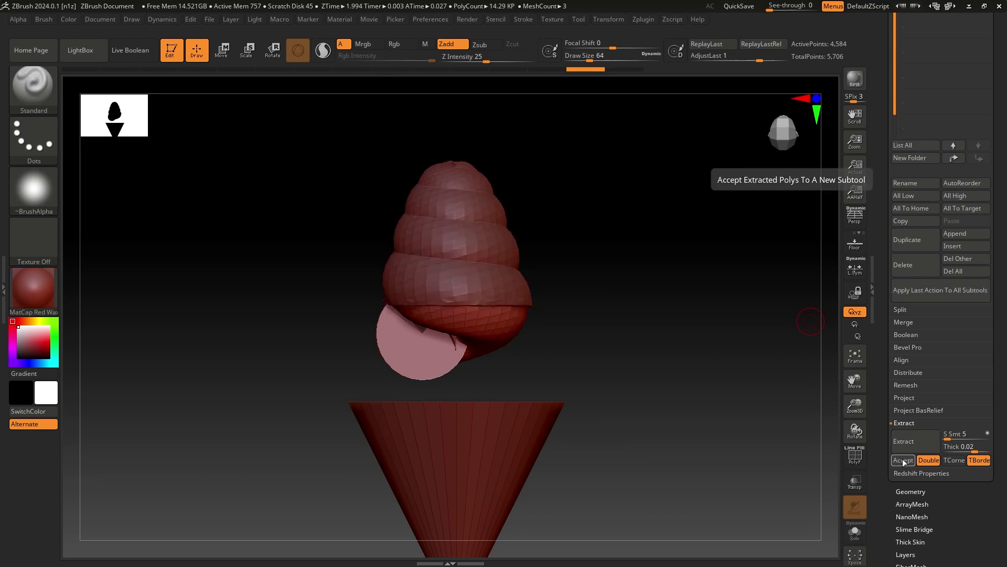
pyautogui.click(904, 462)
pyautogui.moveTo(1004, 347); pyautogui.dragTo(1002, 406)
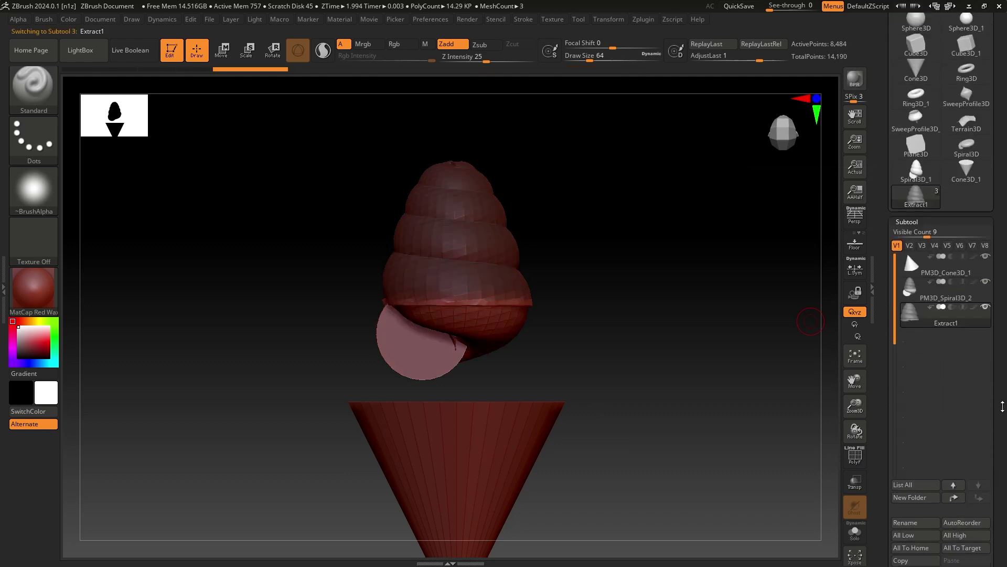
pyautogui.moveTo(909, 316)
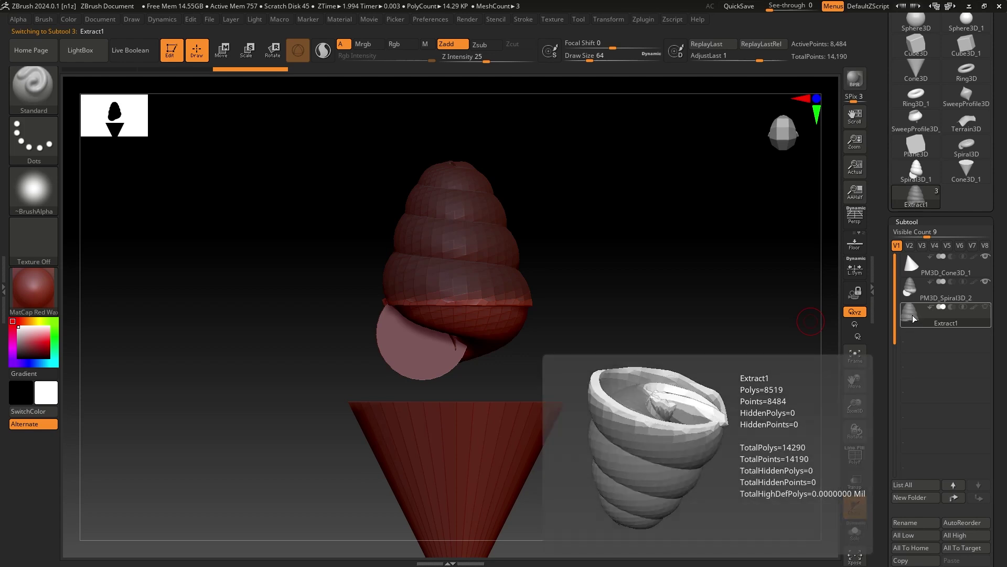
# Select the original spiral subtool PM3D_Spiral3D_2 and delete it, confirming the deletion.
pyautogui.click(909, 292)
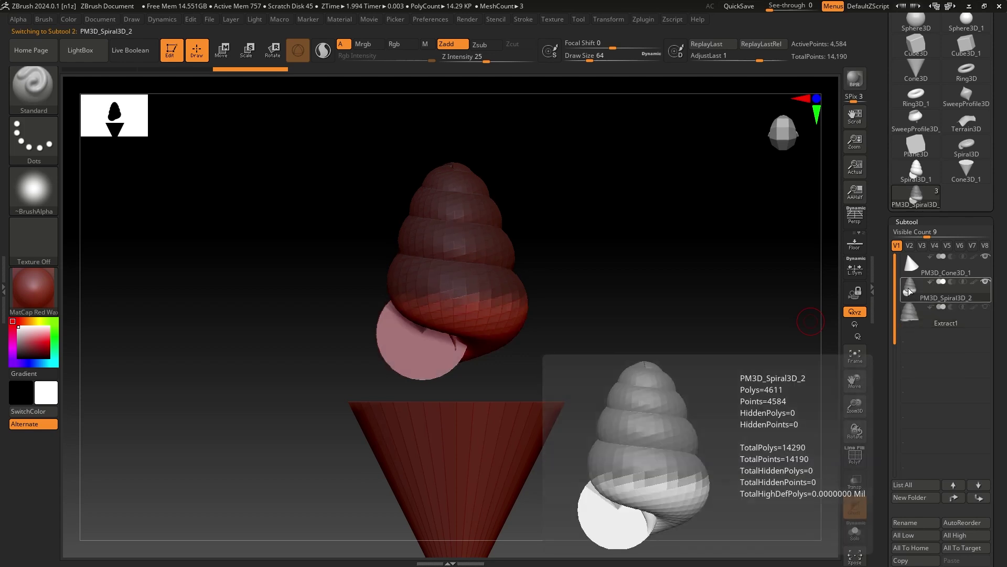
pyautogui.moveTo(993, 556); pyautogui.dragTo(993, 485)
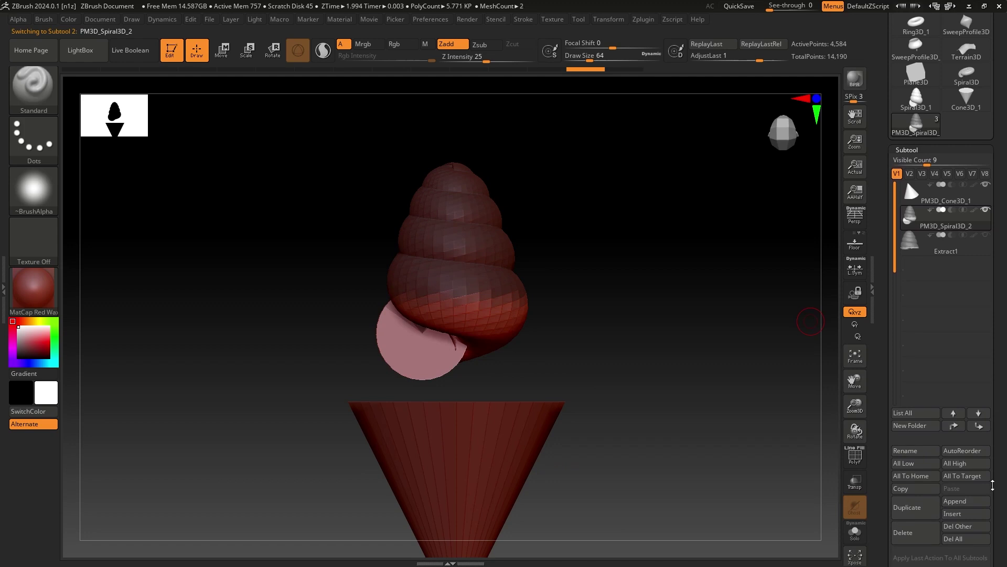
pyautogui.click(921, 532)
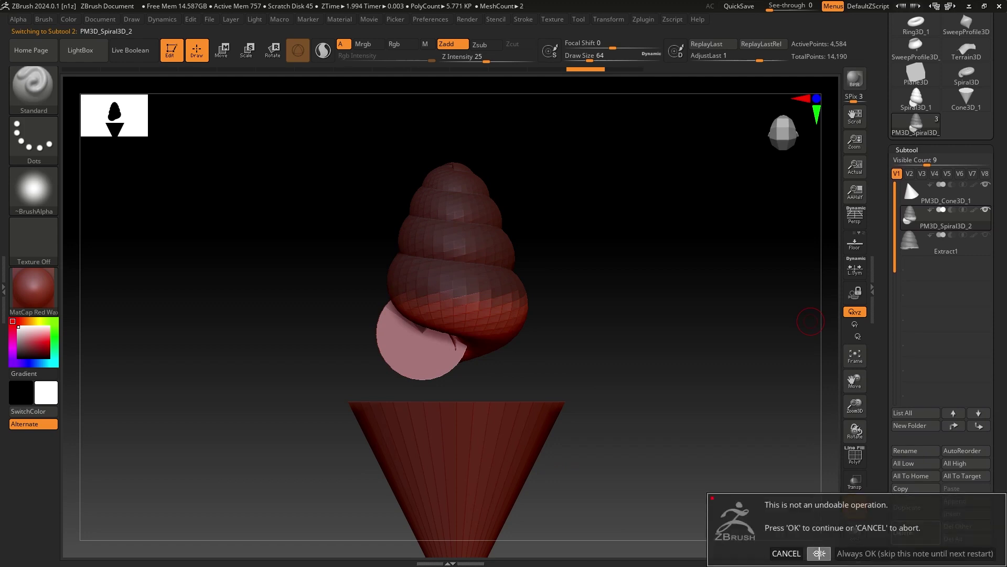
pyautogui.click(819, 552)
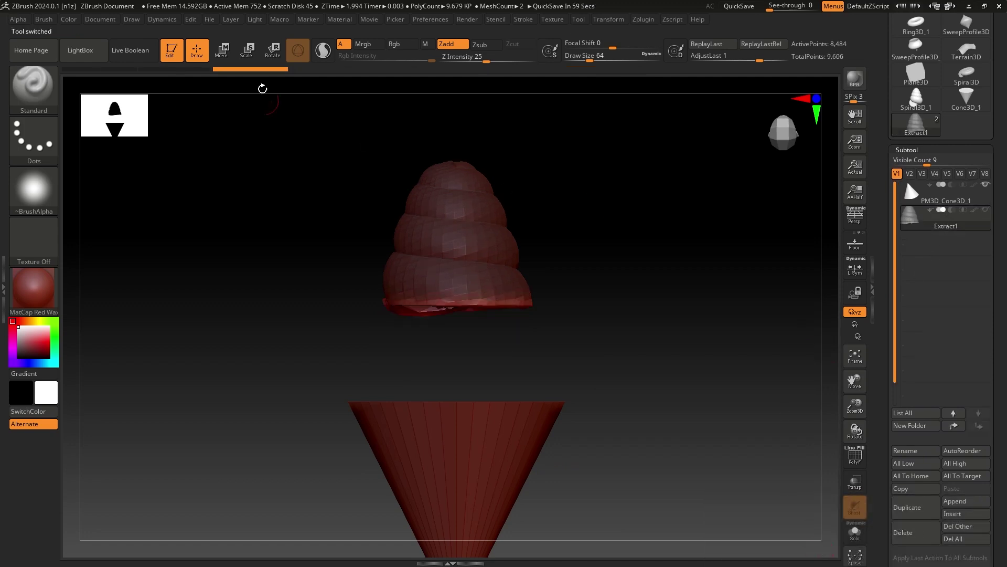
# Center the Move gizmo on the extracted swirl and clear its mask.
pyautogui.click(221, 50)
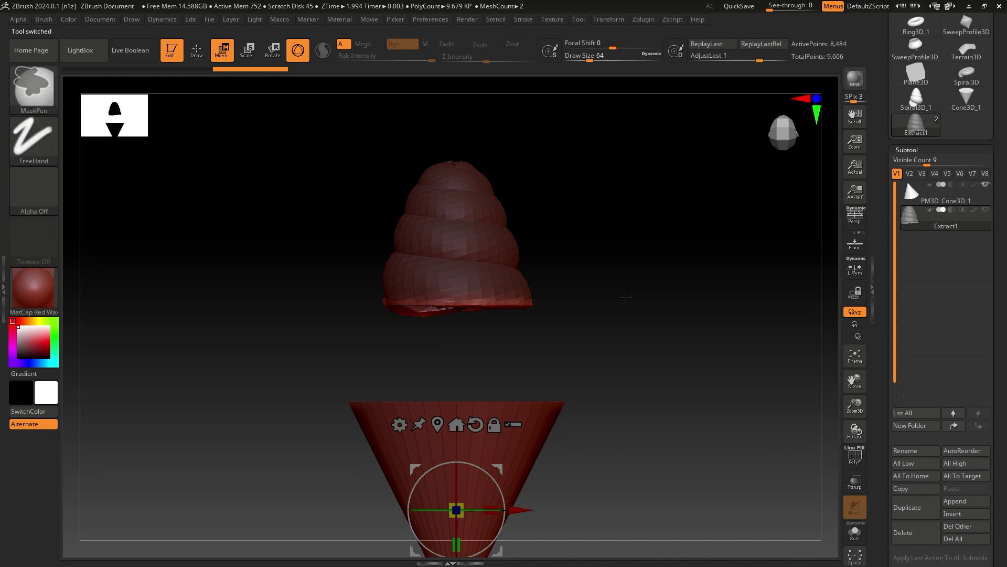
pyautogui.keyDown('alt'); pyautogui.moveTo(623, 374); pyautogui.dragTo(618, 336); pyautogui.keyUp('alt')
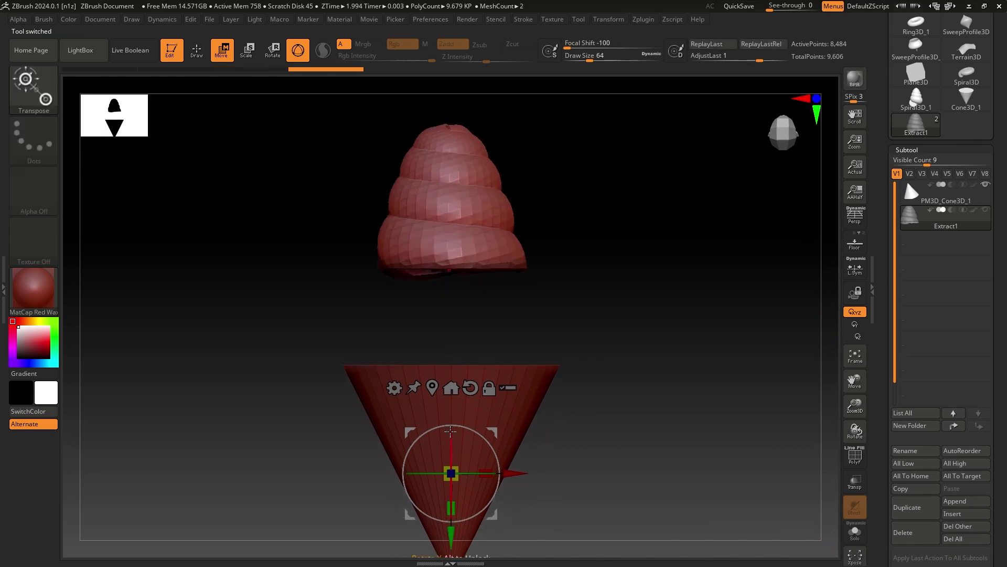
pyautogui.click(432, 388)
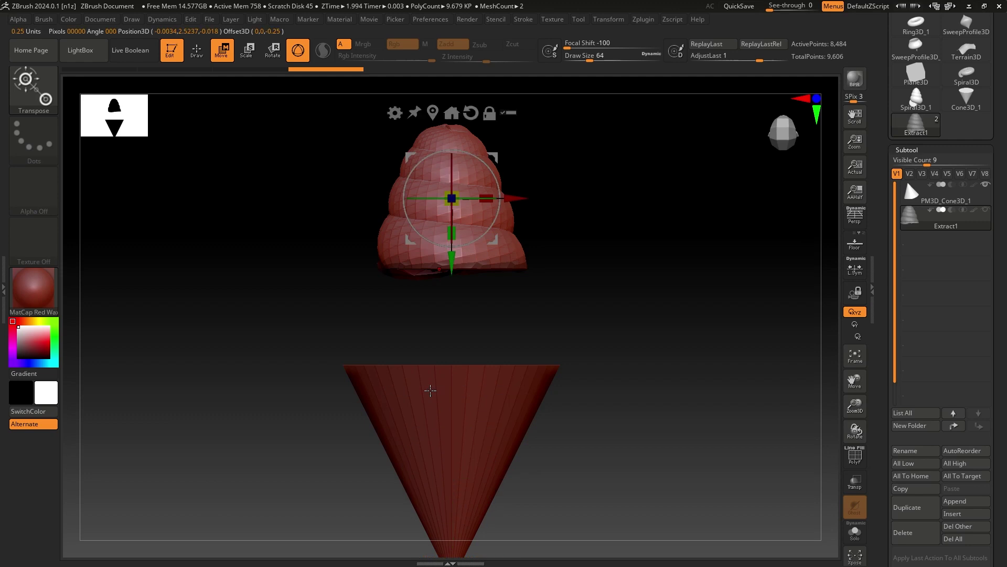
pyautogui.moveTo(452, 263)
pyautogui.mouseDown()
pyautogui.moveTo(450, 310)
pyautogui.moveTo(451, 265)
pyautogui.moveTo(441, 274)
pyautogui.mouseUp()
pyautogui.hotkey('ctrl', 'z')
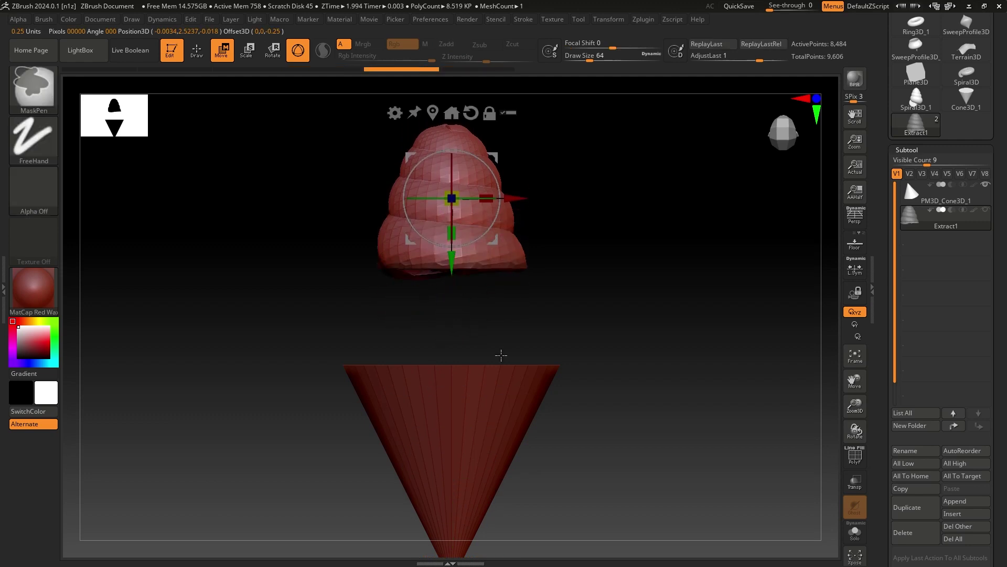
pyautogui.keyDown('ctrl'); pyautogui.moveTo(675, 320); pyautogui.dragTo(690, 336); pyautogui.keyUp('ctrl')
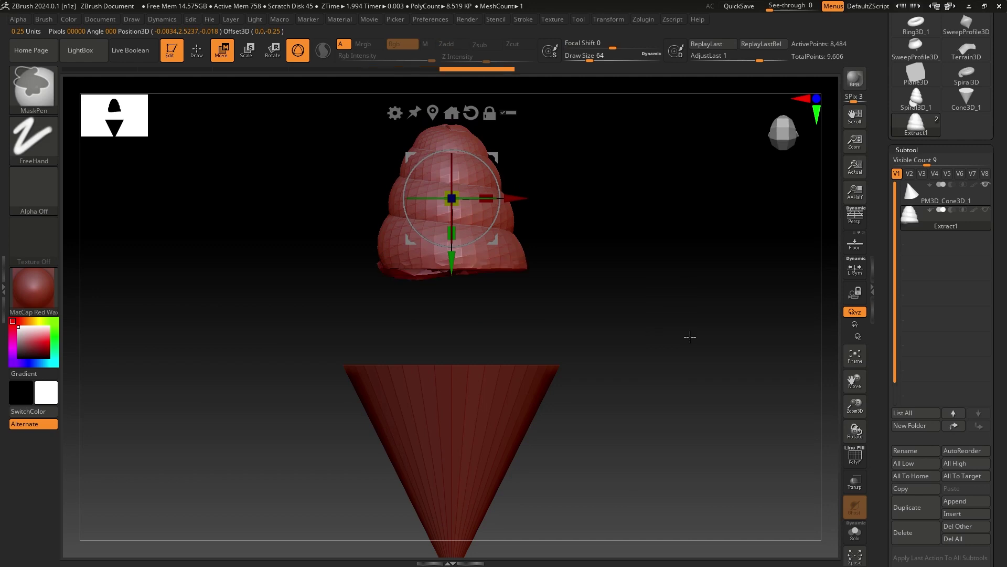
# Lower the extracted swirl onto the cone's top and scale it up to better fill the rim.
pyautogui.moveTo(451, 268); pyautogui.dragTo(465, 377)
pyautogui.moveTo(679, 283); pyautogui.dragTo(664, 333)
pyautogui.click(241, 54)
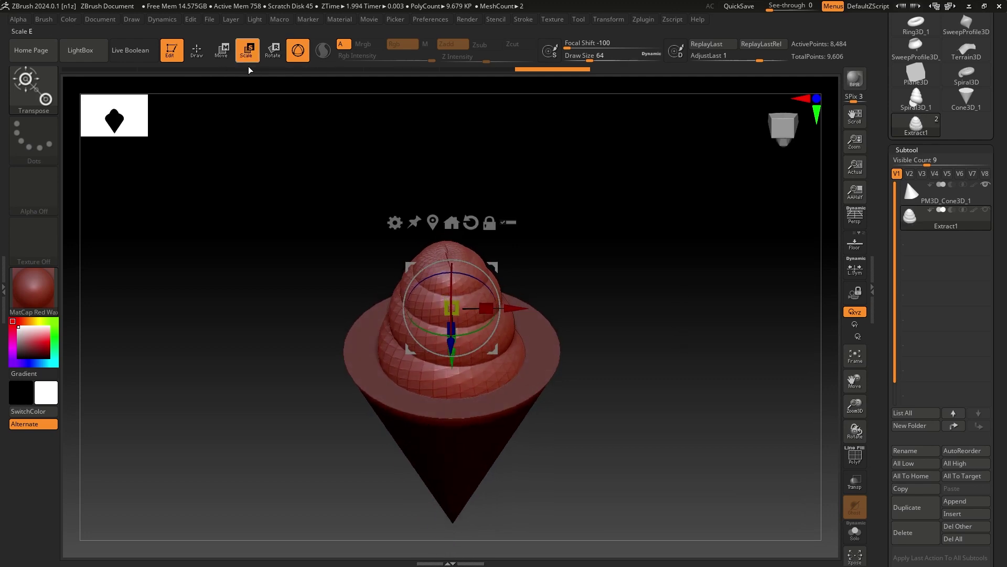
pyautogui.moveTo(455, 309); pyautogui.dragTo(491, 254)
pyautogui.moveTo(604, 364); pyautogui.dragTo(599, 314)
# Flatten the swirl vertically to about 0.56 of its height and lower it to sit inside the cone's rim.
pyautogui.moveTo(452, 369); pyautogui.dragTo(457, 298)
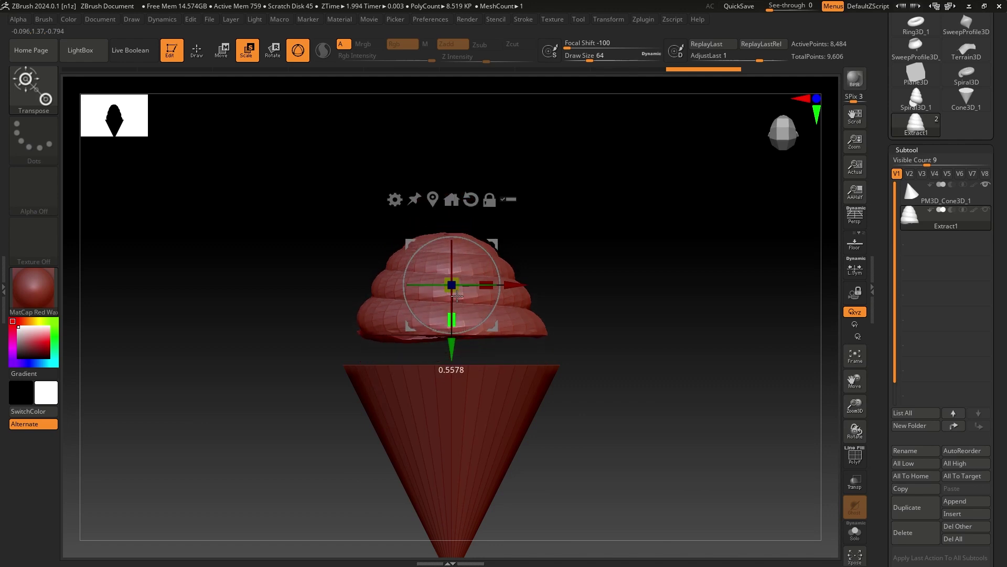
pyautogui.moveTo(455, 347); pyautogui.dragTo(456, 385)
pyautogui.moveTo(654, 320); pyautogui.dragTo(640, 369)
pyautogui.keyDown('ctrl'); pyautogui.moveTo(648, 349); pyautogui.dragTo(630, 309, button='right'); pyautogui.keyUp('ctrl')
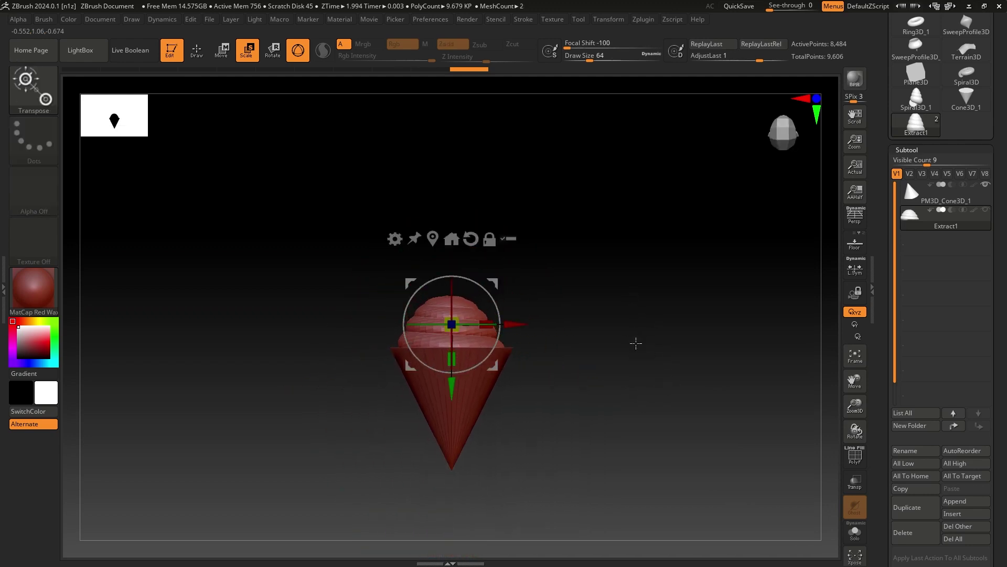
pyautogui.press('q')
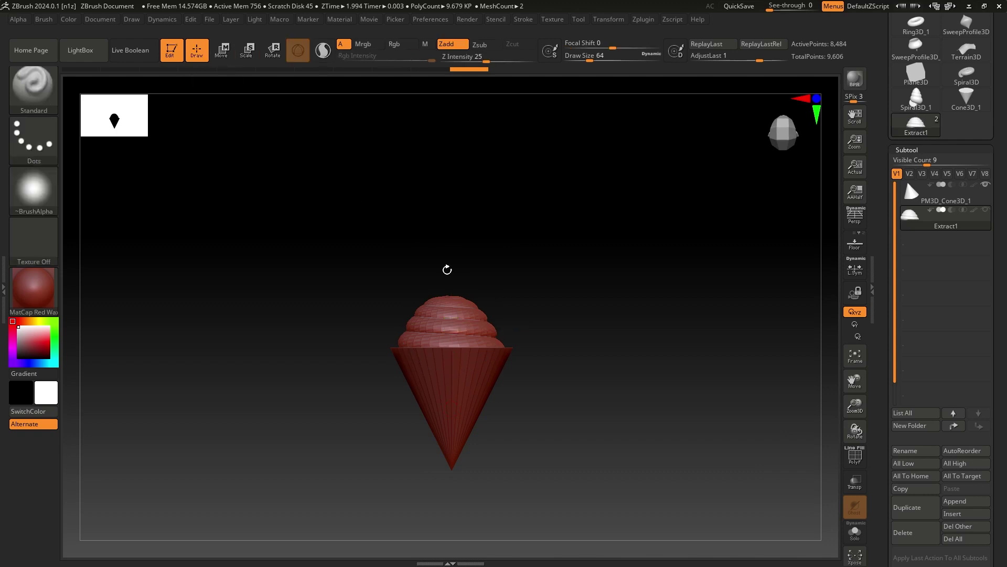
pyautogui.moveTo(582, 349)
pyautogui.mouseDown()
pyautogui.moveTo(582, 412)
pyautogui.moveTo(585, 338)
pyautogui.mouseUp()
pyautogui.moveTo(585, 337)
pyautogui.keyDown('ctrl'); pyautogui.mouseDown(button='right')
pyautogui.moveTo(603, 383)
pyautogui.moveTo(621, 389)
pyautogui.moveTo(612, 360)
pyautogui.mouseUp(button='right'); pyautogui.keyUp('ctrl')
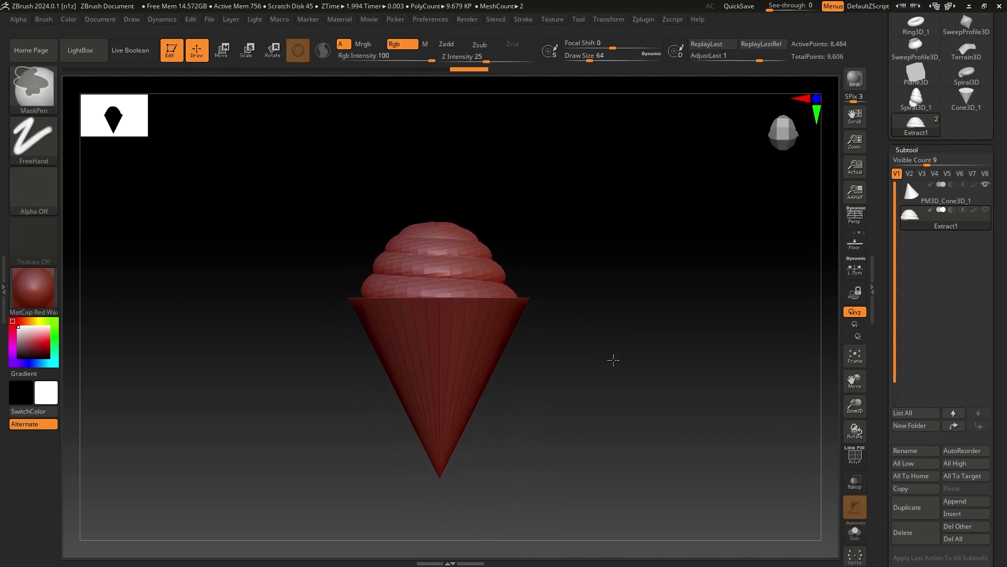
# Append a Sphere3D_1 as a new subtool, select it, and make the extracted swirl visible.
pyautogui.click(965, 501)
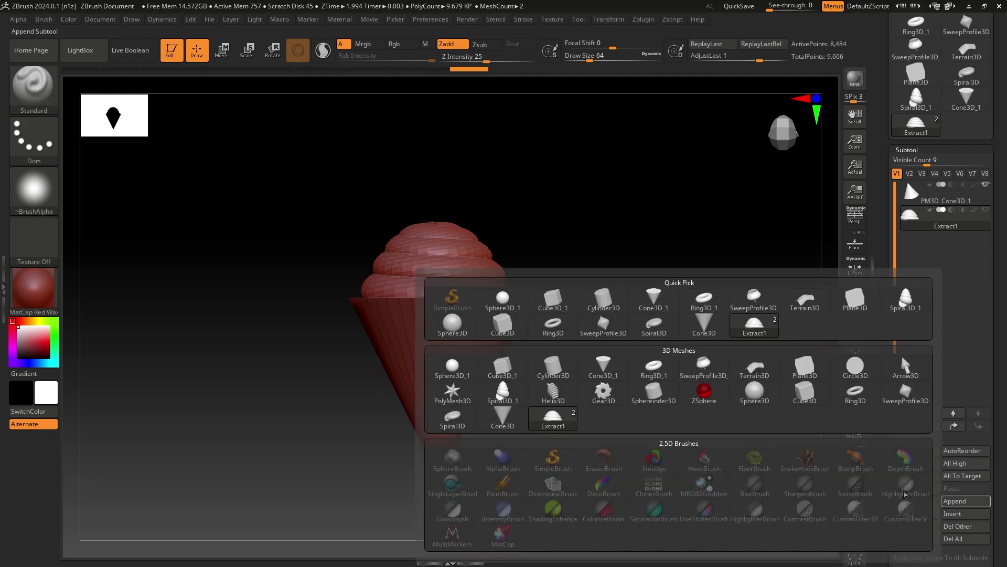
pyautogui.click(466, 368)
pyautogui.press('w')
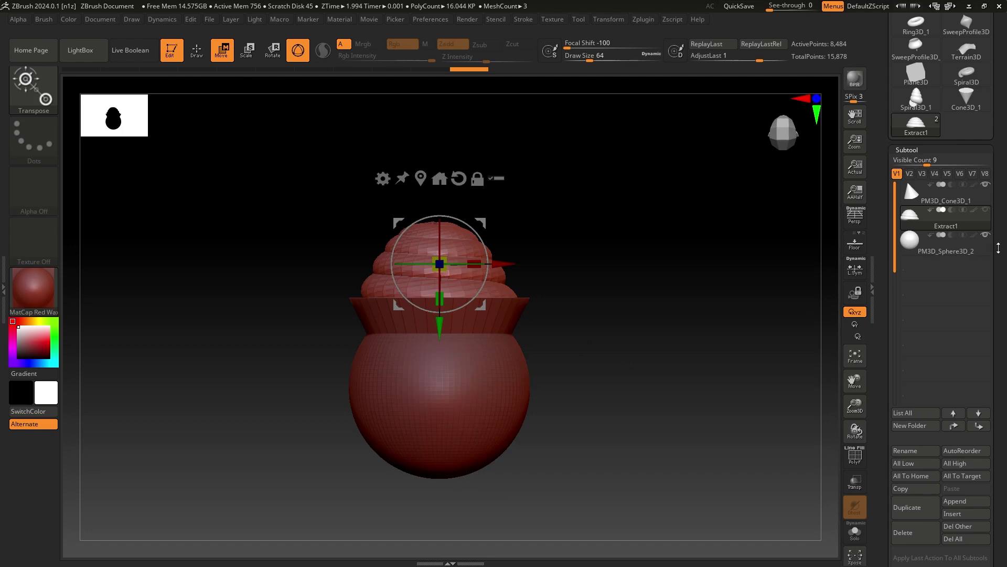
pyautogui.click(945, 246)
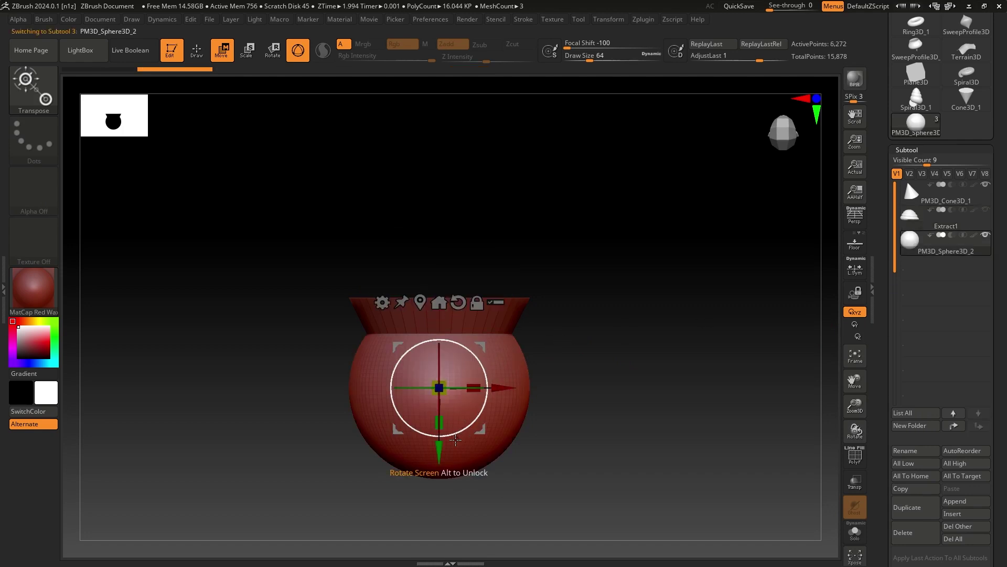
pyautogui.click(985, 211)
# Raise the sphere above the swirl, shrink it to cherry size, and set it on the swirl's tip.
pyautogui.moveTo(439, 446); pyautogui.dragTo(442, 194)
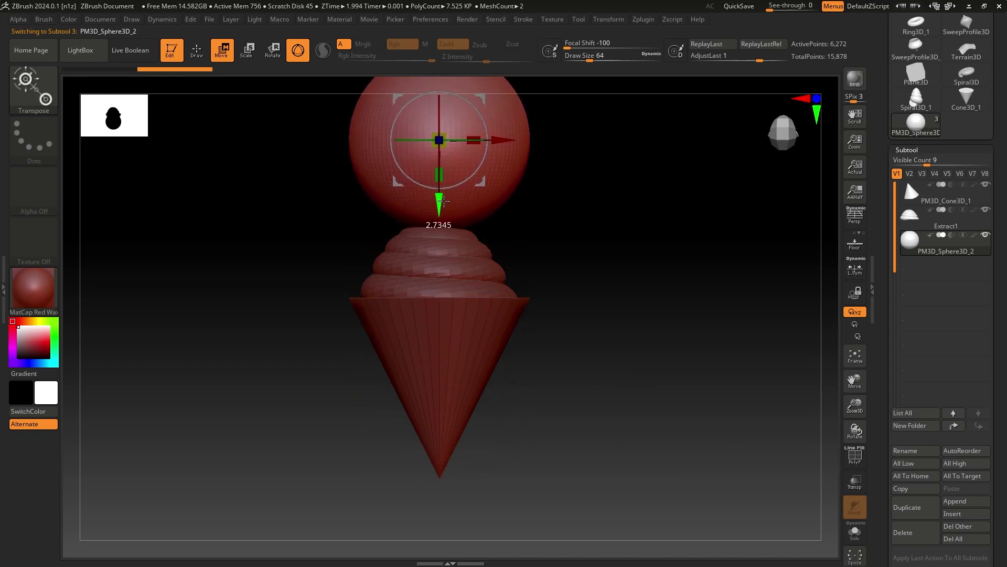
pyautogui.moveTo(443, 147); pyautogui.dragTo(373, 107)
pyautogui.moveTo(442, 199); pyautogui.dragTo(440, 277)
pyautogui.moveTo(546, 305)
pyautogui.mouseDown()
pyautogui.moveTo(708, 351)
pyautogui.moveTo(703, 305)
pyautogui.moveTo(721, 344)
pyautogui.mouseUp()
pyautogui.keyDown('ctrl'); pyautogui.moveTo(675, 304); pyautogui.dragTo(679, 297, button='right'); pyautogui.keyUp('ctrl')
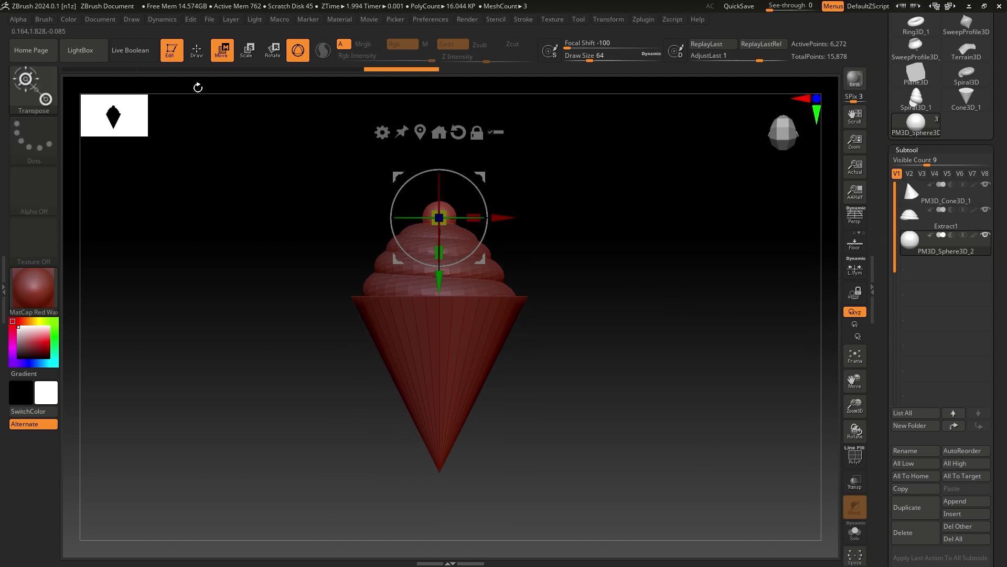
# Return to Draw mode and make the cone the active subtool.
pyautogui.click(196, 49)
pyautogui.moveTo(650, 332)
pyautogui.mouseDown()
pyautogui.moveTo(646, 387)
pyautogui.moveTo(634, 297)
pyautogui.mouseUp()
pyautogui.moveTo(581, 326)
pyautogui.keyDown('ctrl'); pyautogui.mouseDown(button='right')
pyautogui.moveTo(589, 336)
pyautogui.moveTo(567, 317)
pyautogui.mouseUp(button='right'); pyautogui.keyUp('ctrl')
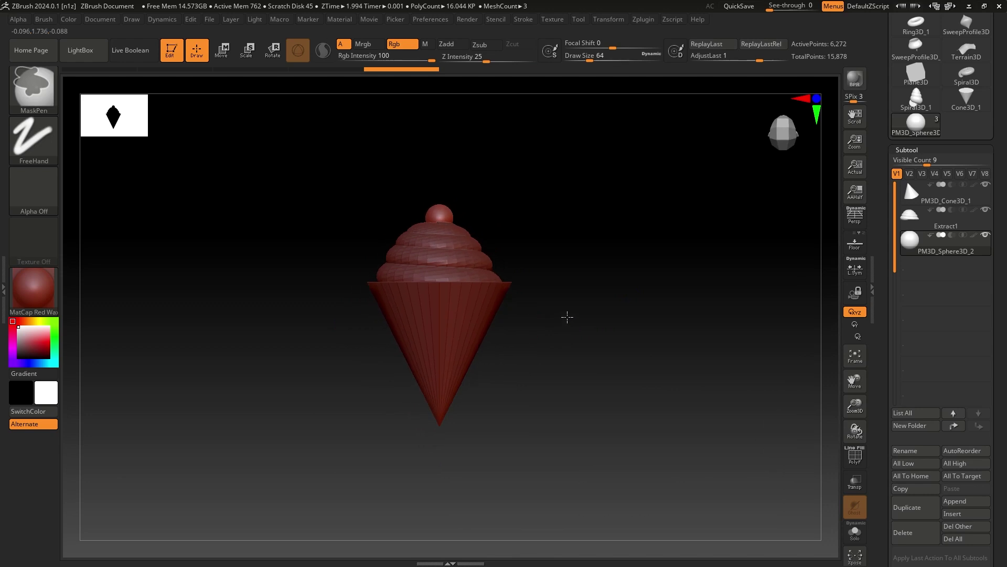
pyautogui.click(909, 192)
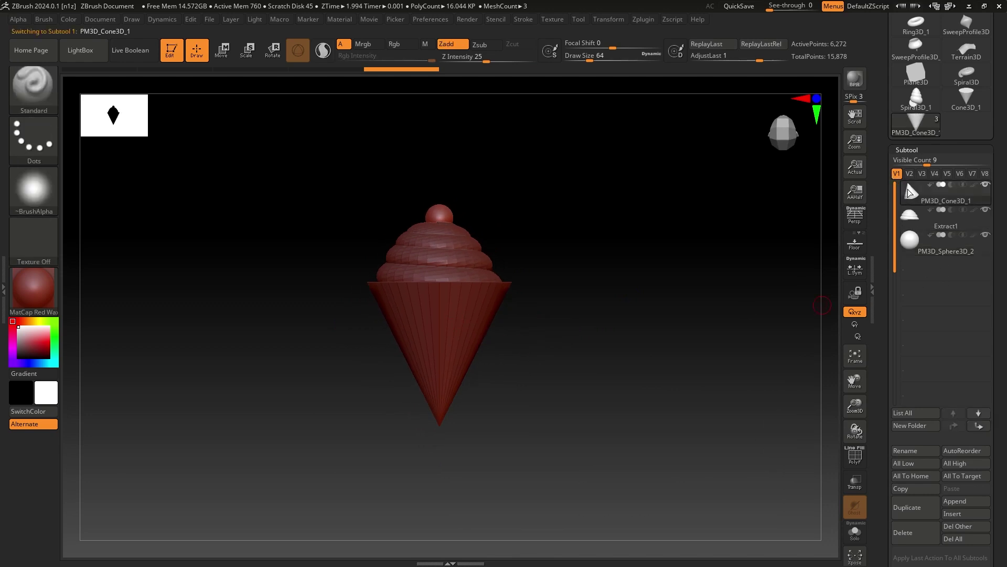
# Stretch the cone vertically to about 1.8 times its height, keep its rim at the swirl's base, and return to Draw mode.
pyautogui.click(248, 55)
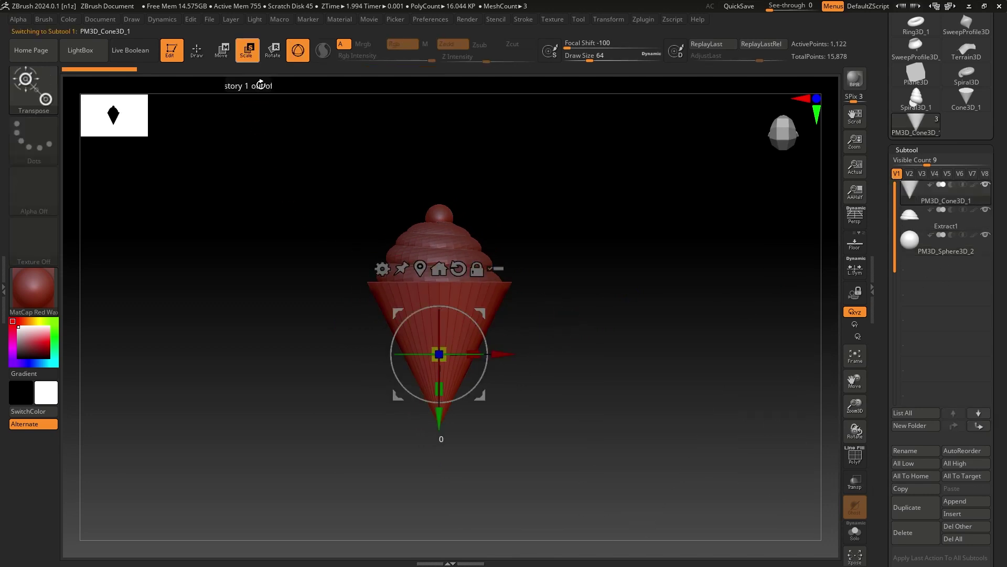
pyautogui.moveTo(442, 402); pyautogui.dragTo(442, 478)
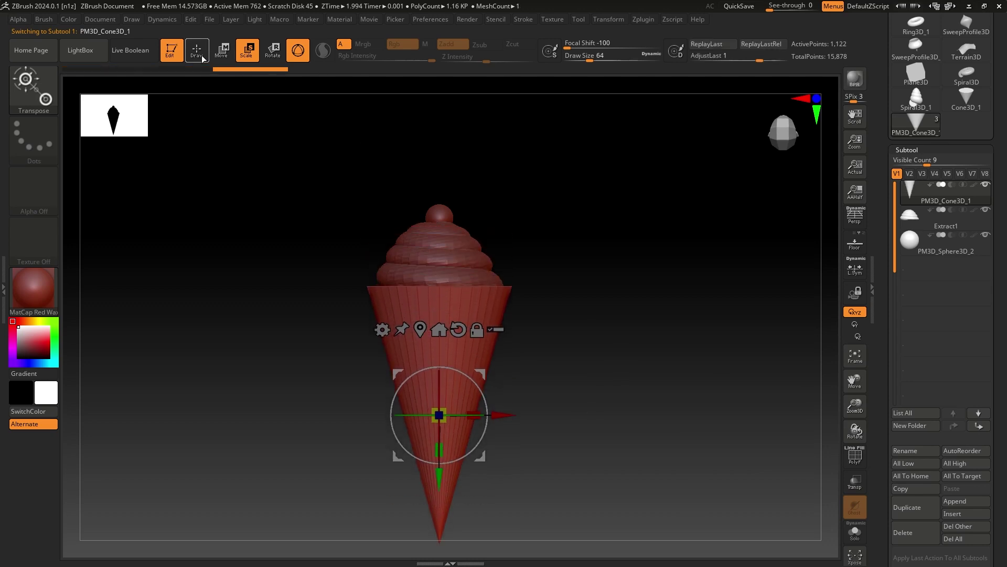
pyautogui.click(203, 57)
pyautogui.moveTo(622, 341)
pyautogui.mouseDown()
pyautogui.moveTo(646, 389)
pyautogui.moveTo(634, 356)
pyautogui.moveTo(629, 395)
pyautogui.moveTo(589, 337)
pyautogui.moveTo(607, 378)
pyautogui.moveTo(575, 348)
pyautogui.moveTo(637, 417)
pyautogui.mouseUp()
pyautogui.moveTo(632, 362)
pyautogui.mouseDown()
pyautogui.moveTo(610, 414)
pyautogui.moveTo(614, 353)
pyautogui.mouseUp()
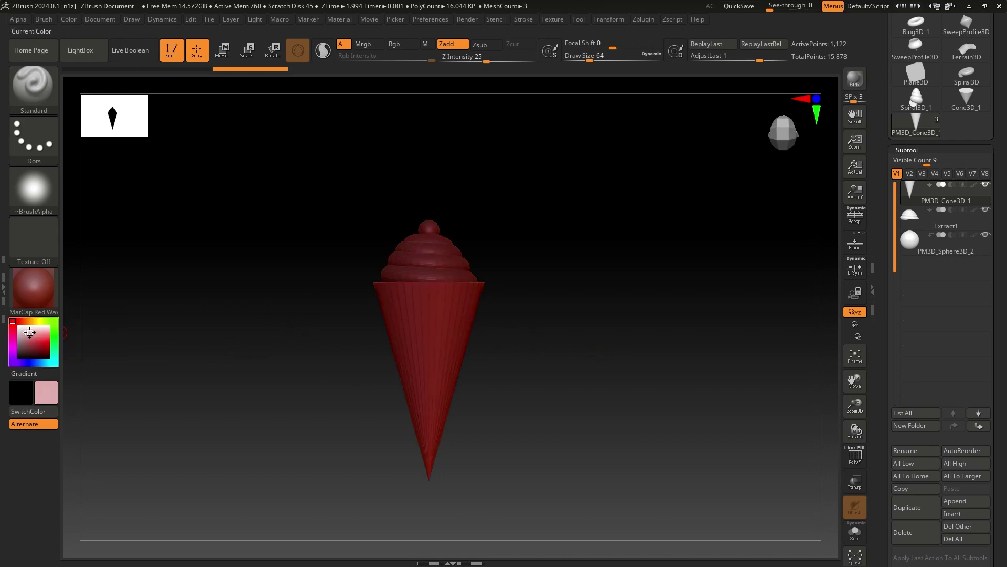
# Change the model's material to BasicMaterial.
pyautogui.click(33, 299)
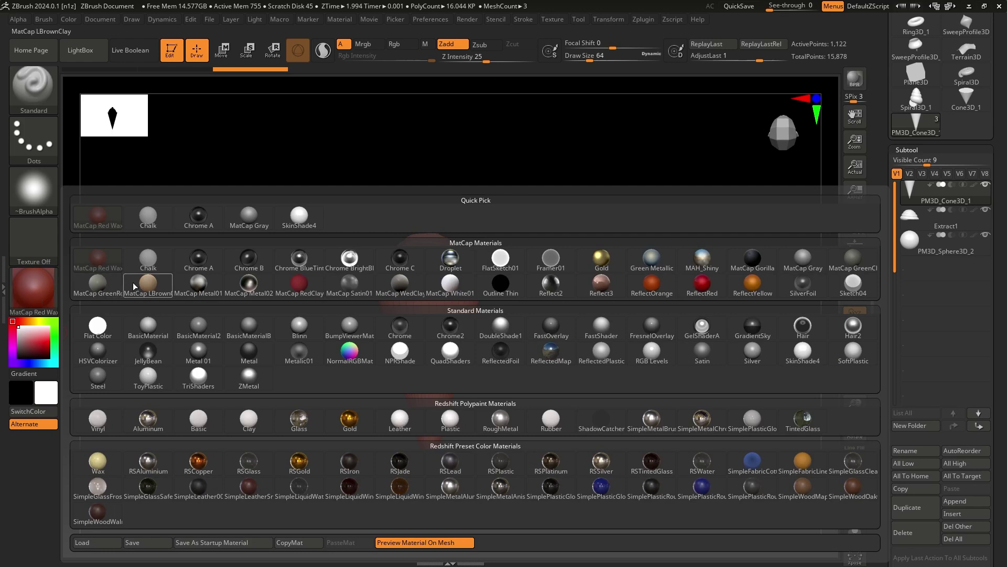
pyautogui.click(140, 330)
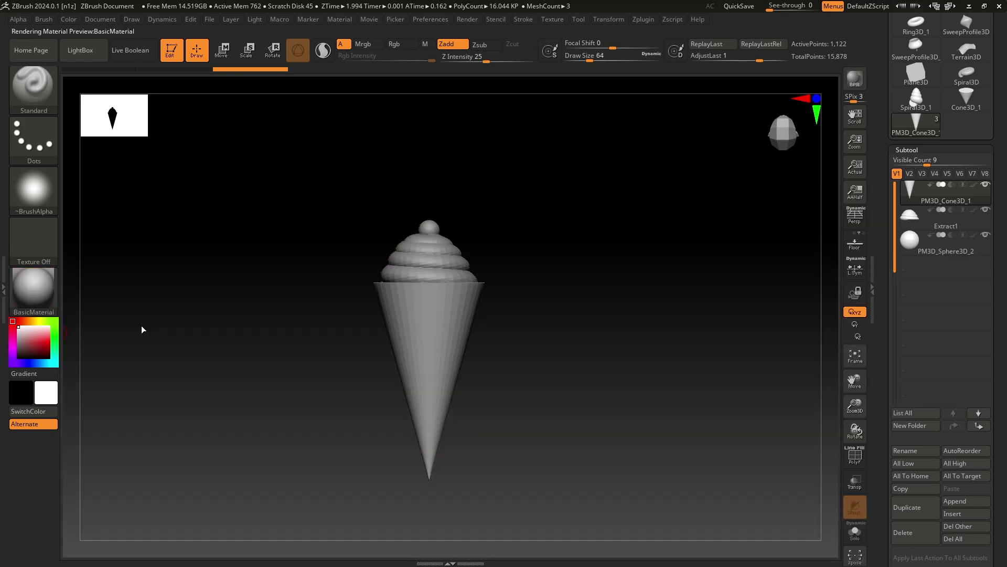
pyautogui.moveTo(681, 350)
pyautogui.mouseDown()
pyautogui.moveTo(675, 411)
pyautogui.moveTo(677, 356)
pyautogui.mouseUp()
# Scale the extracted swirl up uniformly to about 1.1 times its size so it nearly fills the cone's rim, and return to Draw mode.
pyautogui.moveTo(604, 314); pyautogui.dragTo(601, 404)
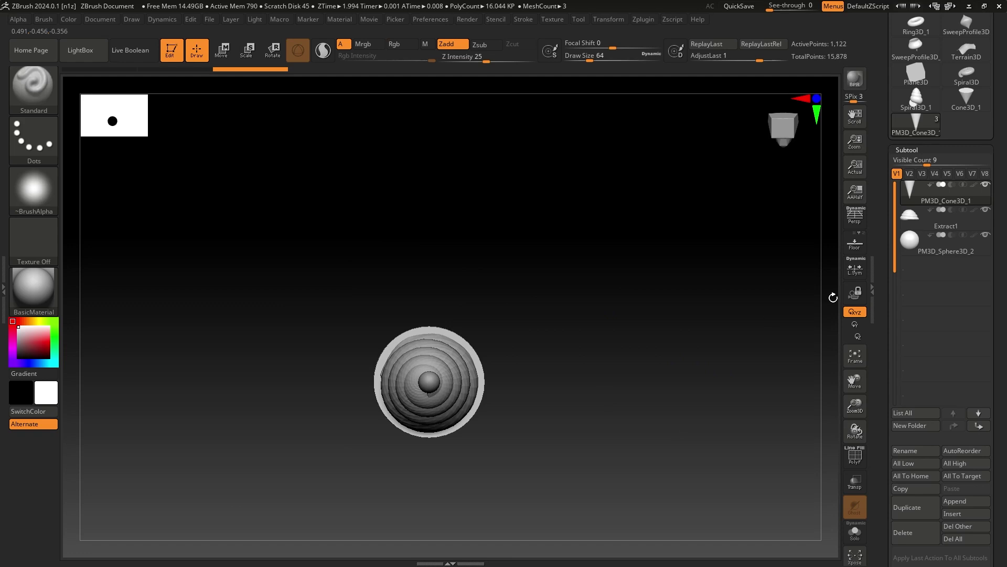
pyautogui.click(916, 218)
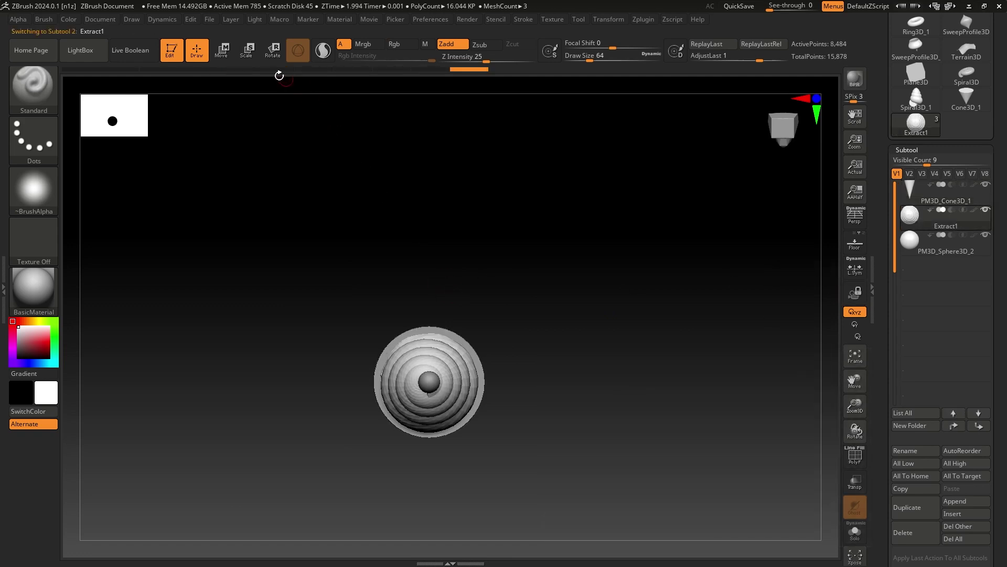
pyautogui.click(246, 50)
pyautogui.moveTo(429, 382); pyautogui.dragTo(440, 388)
pyautogui.moveTo(570, 437); pyautogui.dragTo(562, 336, button='right')
pyautogui.moveTo(579, 388)
pyautogui.keyDown('ctrl'); pyautogui.mouseDown(button='right')
pyautogui.moveTo(584, 416)
pyautogui.moveTo(582, 281)
pyautogui.moveTo(592, 313)
pyautogui.mouseUp(button='right'); pyautogui.keyUp('ctrl')
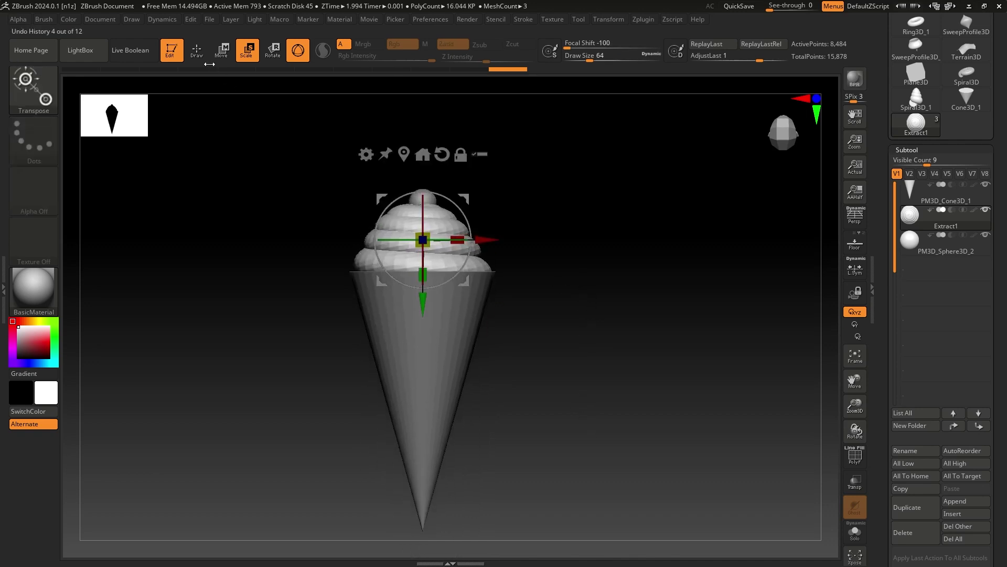
pyautogui.click(199, 52)
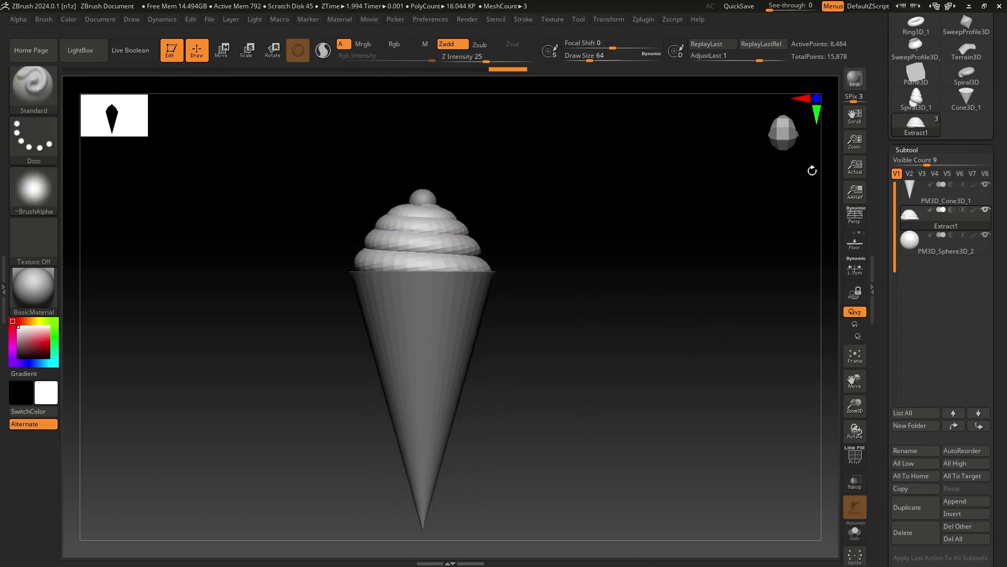
# Make a BPR render of the ice cream and inspect the model from slightly above.
pyautogui.click(861, 74)
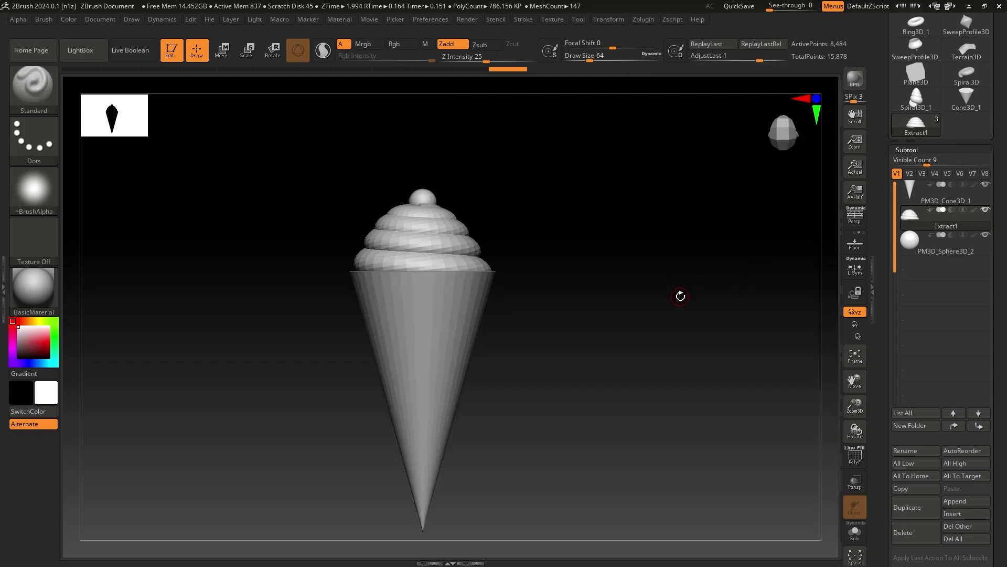
pyautogui.moveTo(674, 293); pyautogui.dragTo(676, 336)
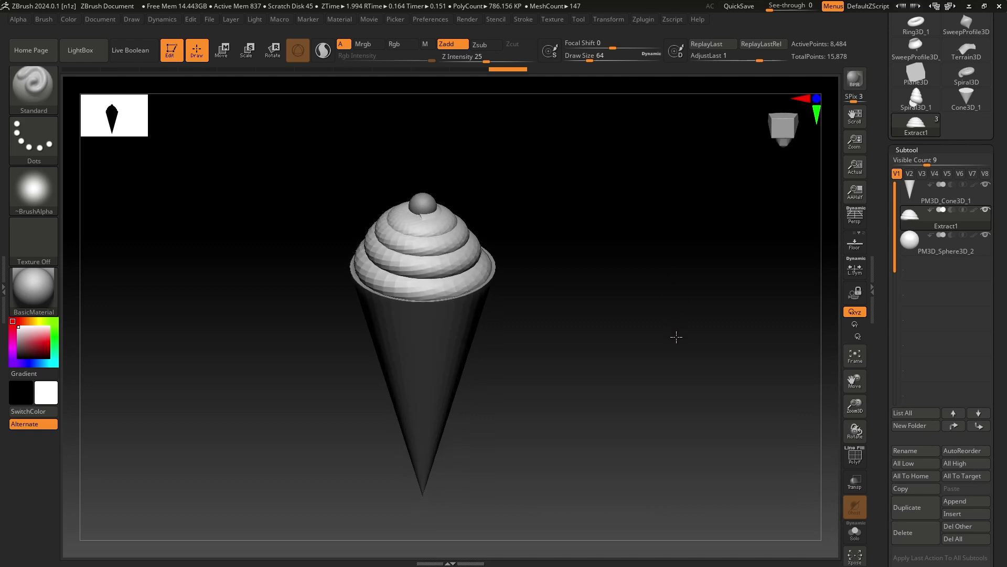
pyautogui.moveTo(720, 301); pyautogui.dragTo(723, 298)
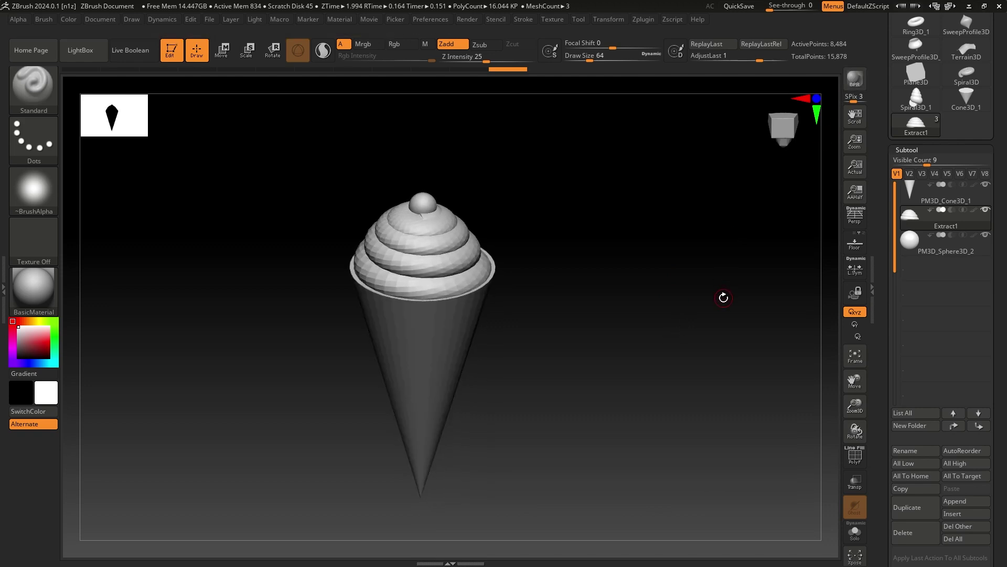